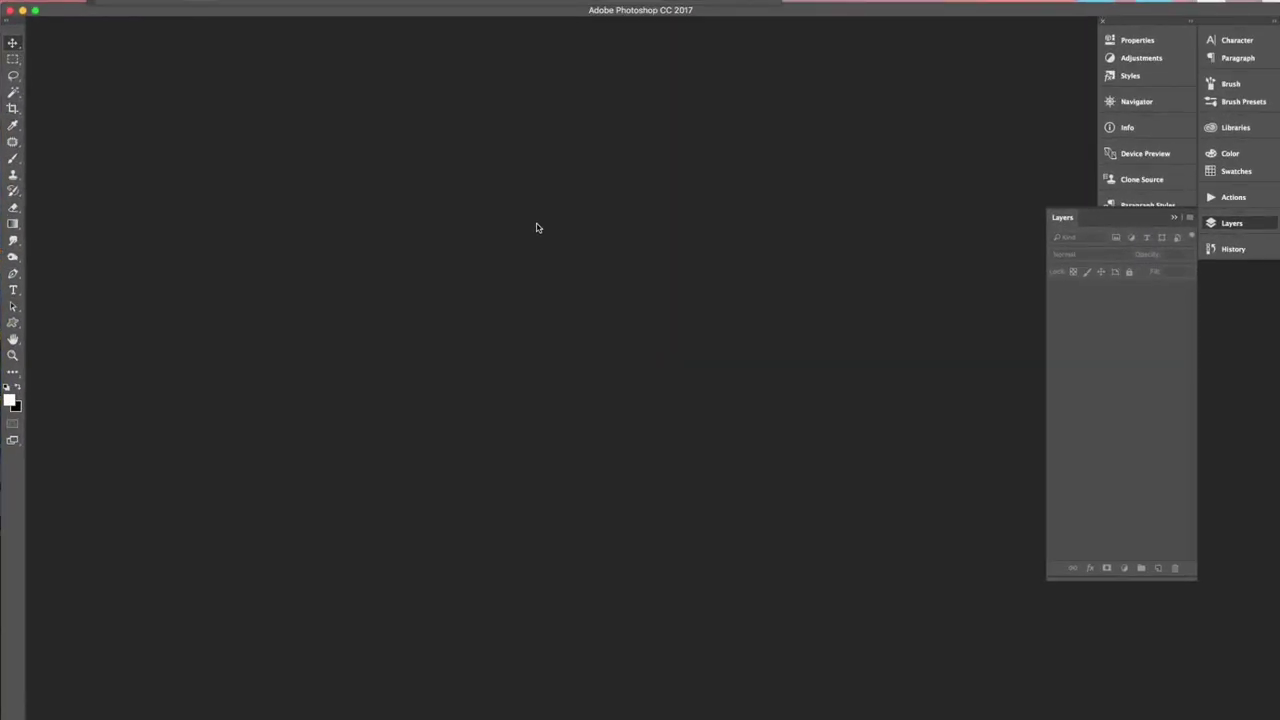
# Set up a new 1280 × 720 pixel RGB document with a transparent background.
pyautogui.hotkey('ctrl', 'n')
pyautogui.click(995, 243)
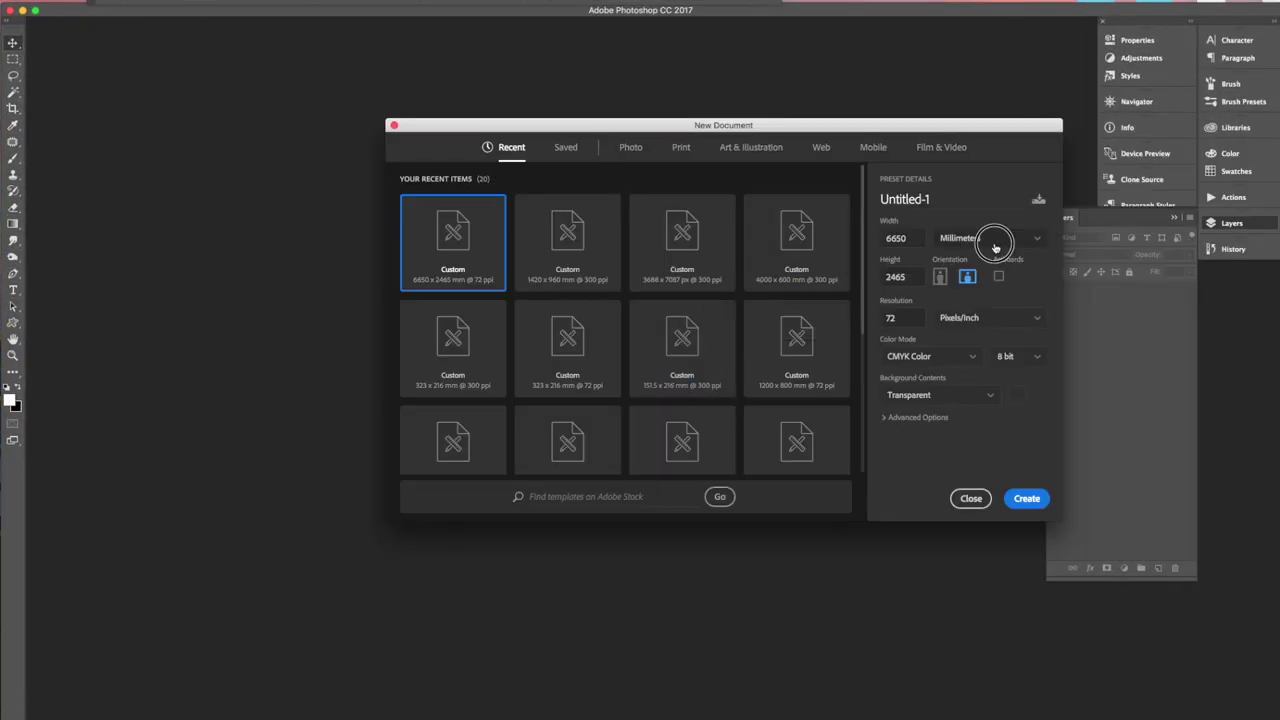
pyautogui.click(961, 261)
pyautogui.moveTo(916, 240); pyautogui.dragTo(865, 248)
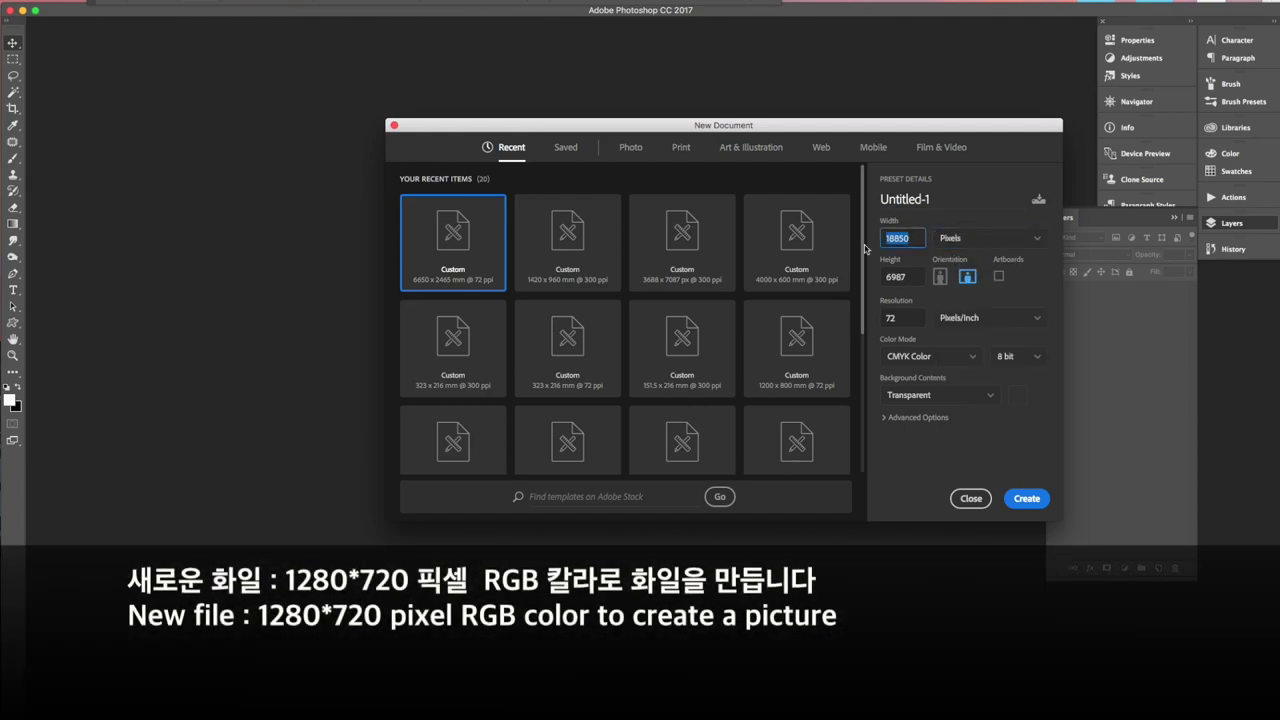
pyautogui.write('12')
pyautogui.press('Tab')
pyautogui.write('720')
pyautogui.press('Tab')
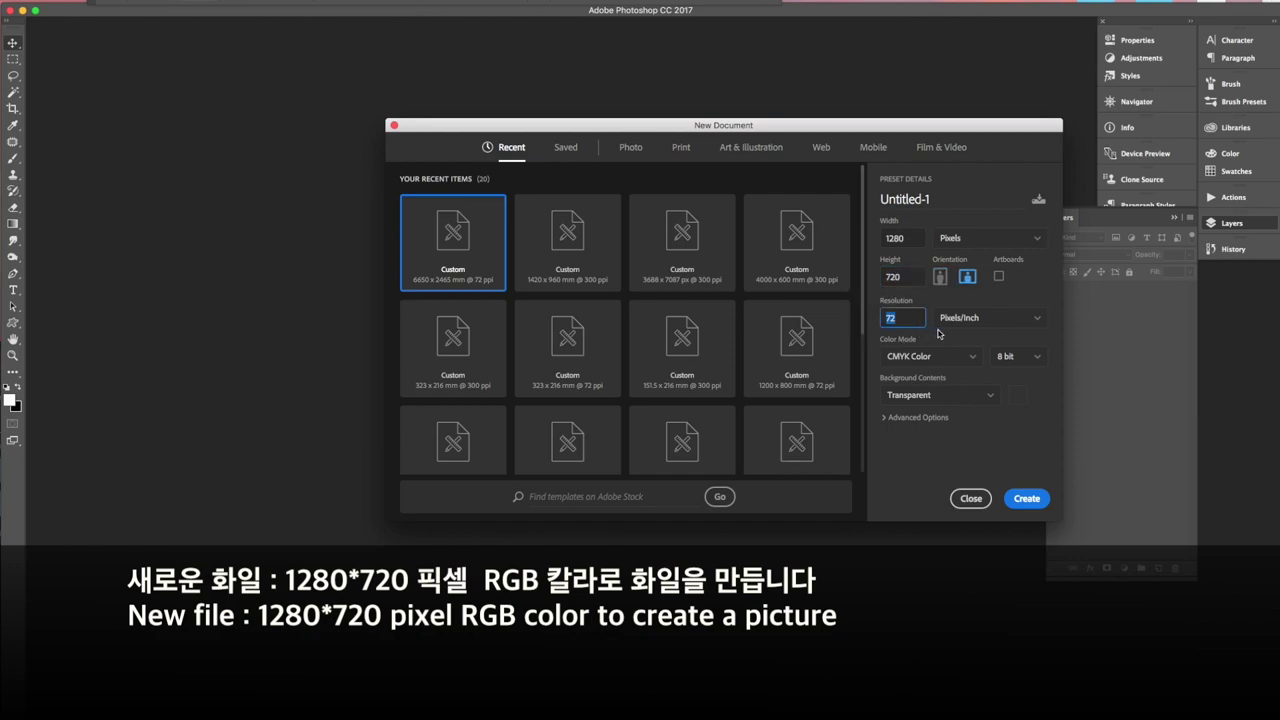
pyautogui.click(972, 358)
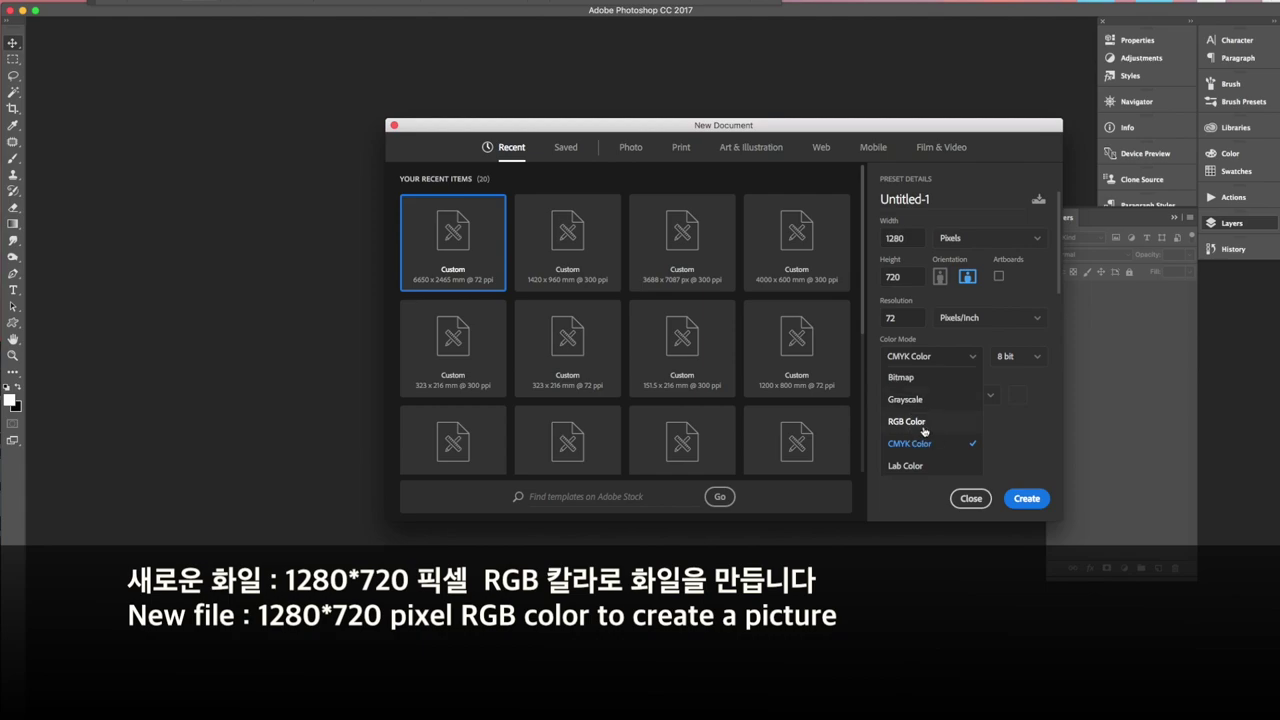
pyautogui.click(923, 426)
pyautogui.click(930, 396)
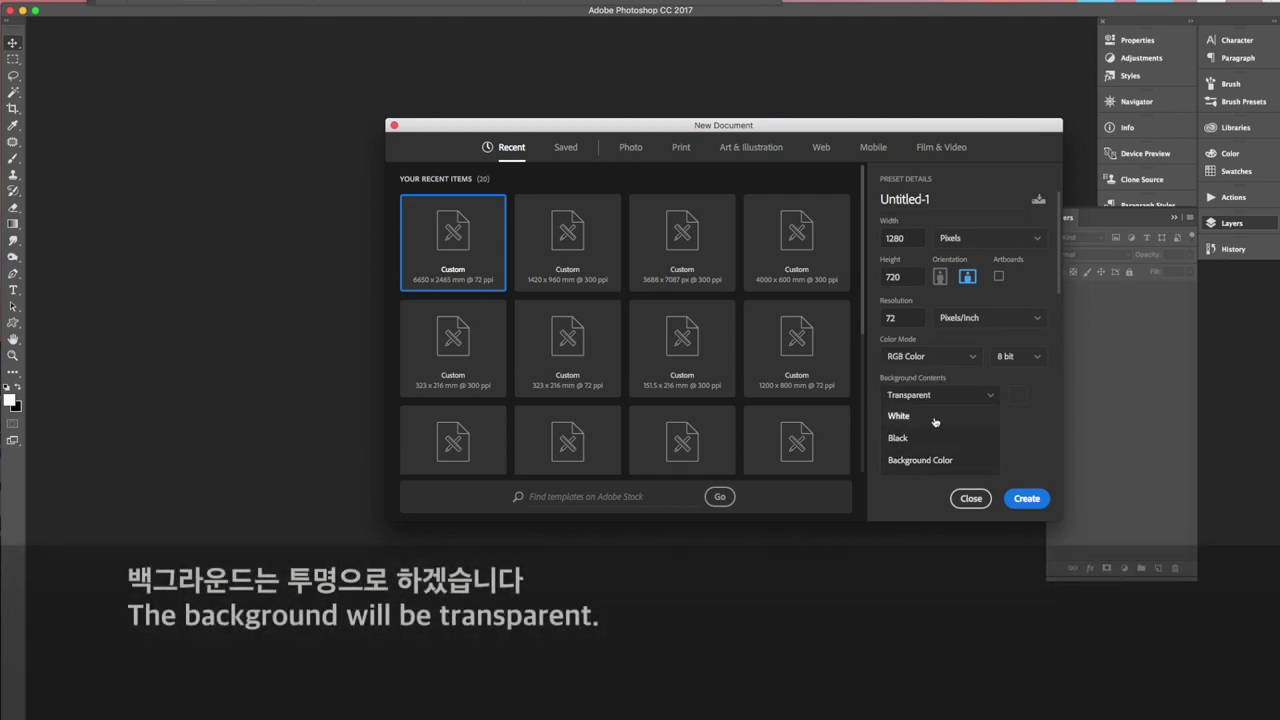
pyautogui.click(931, 397)
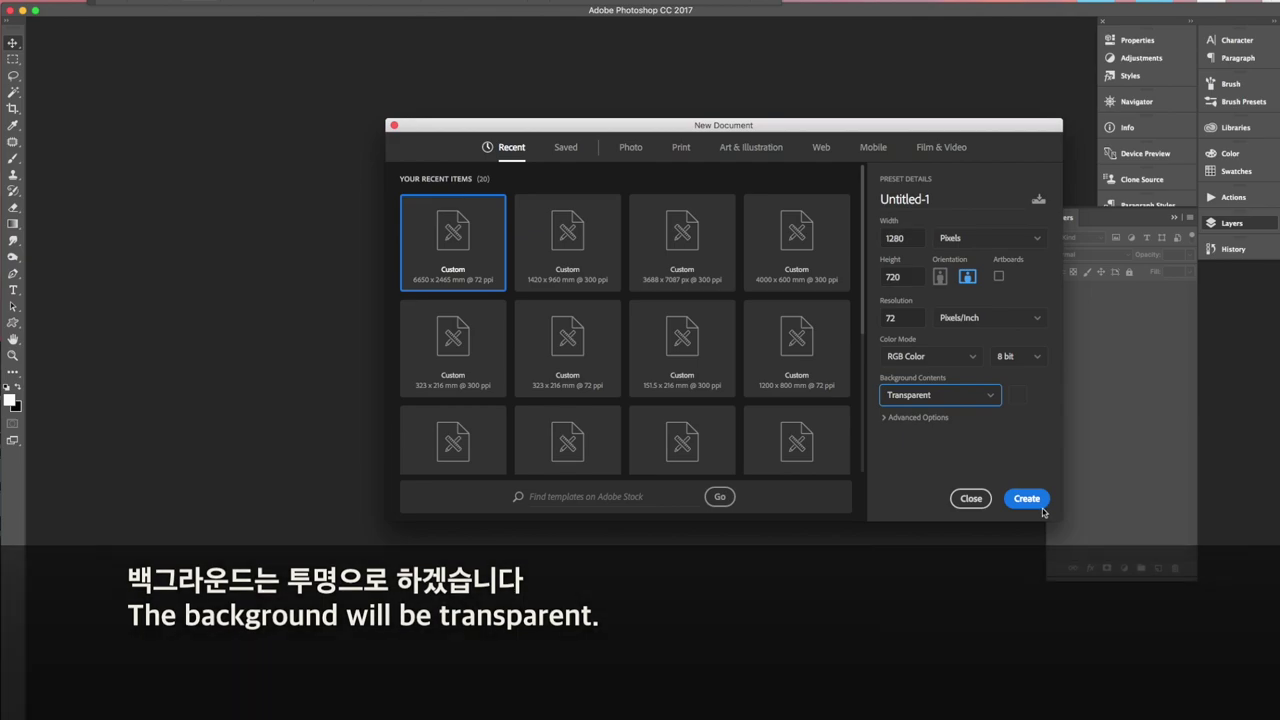
pyautogui.click(1036, 500)
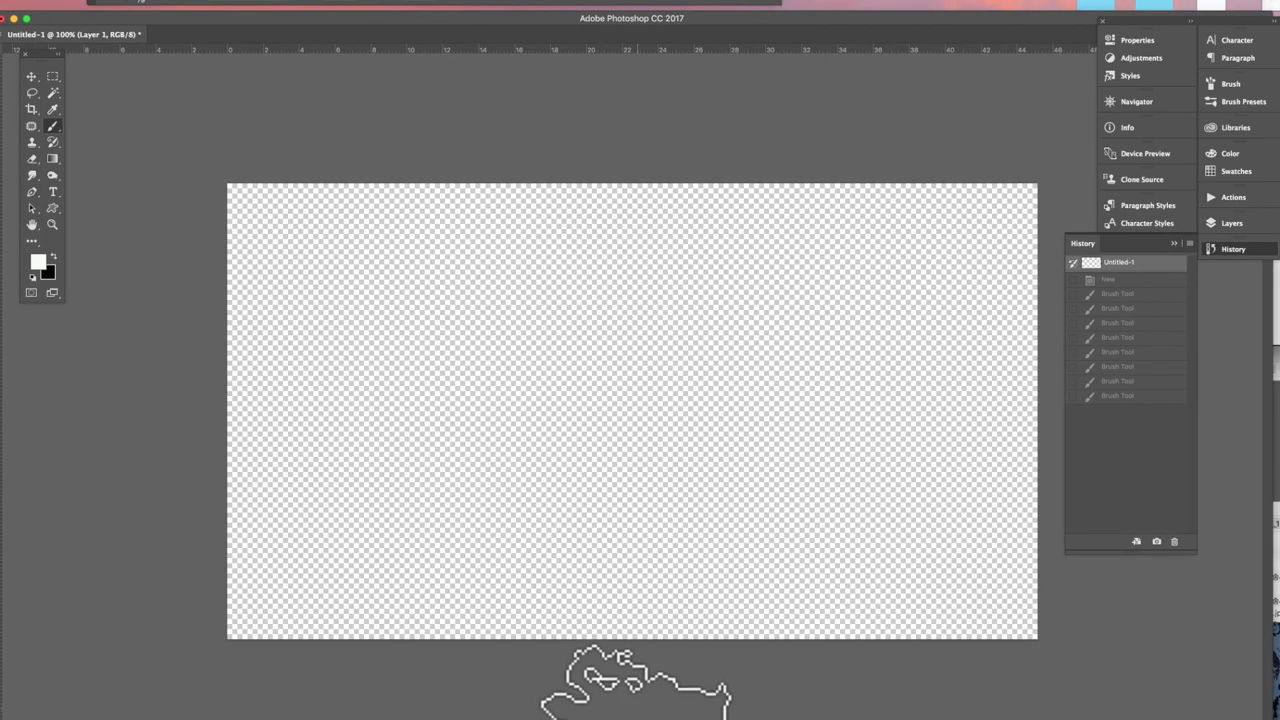
# Save the canvas as a layered Photoshop PSD named '포토샵강좌'.
pyautogui.hotkey('ctrl', 's')
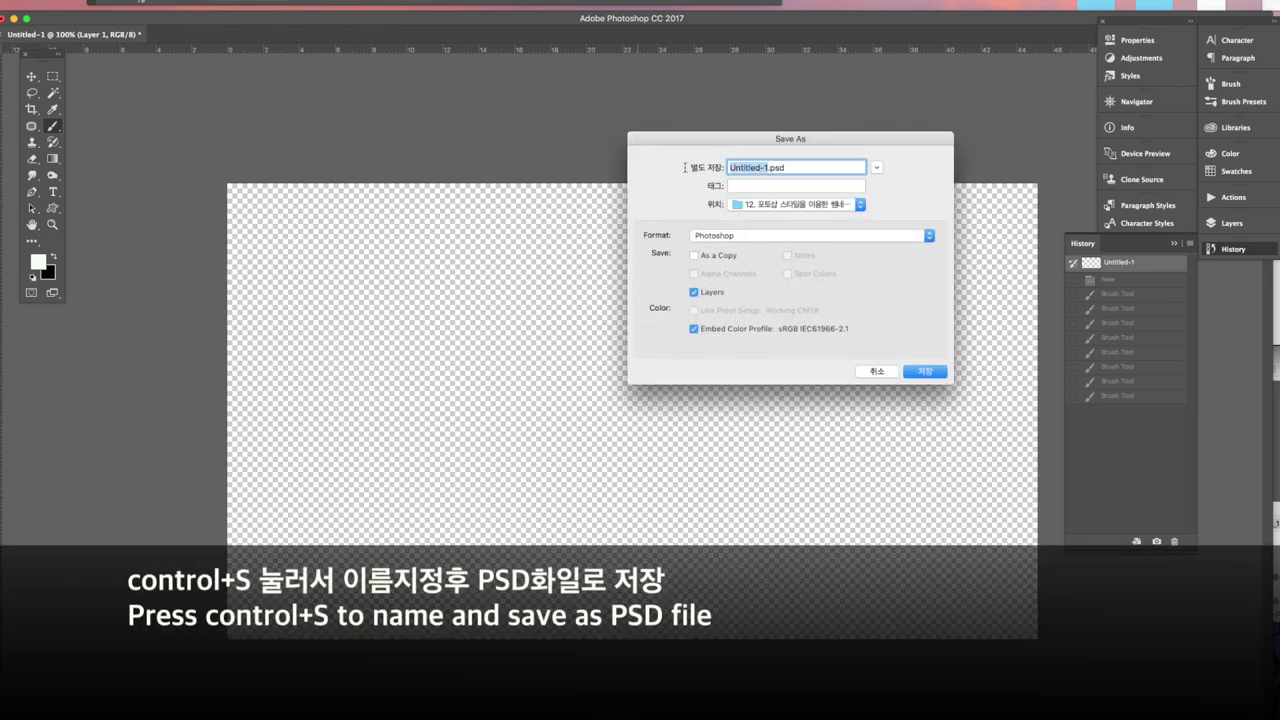
pyautogui.write('포토샵')
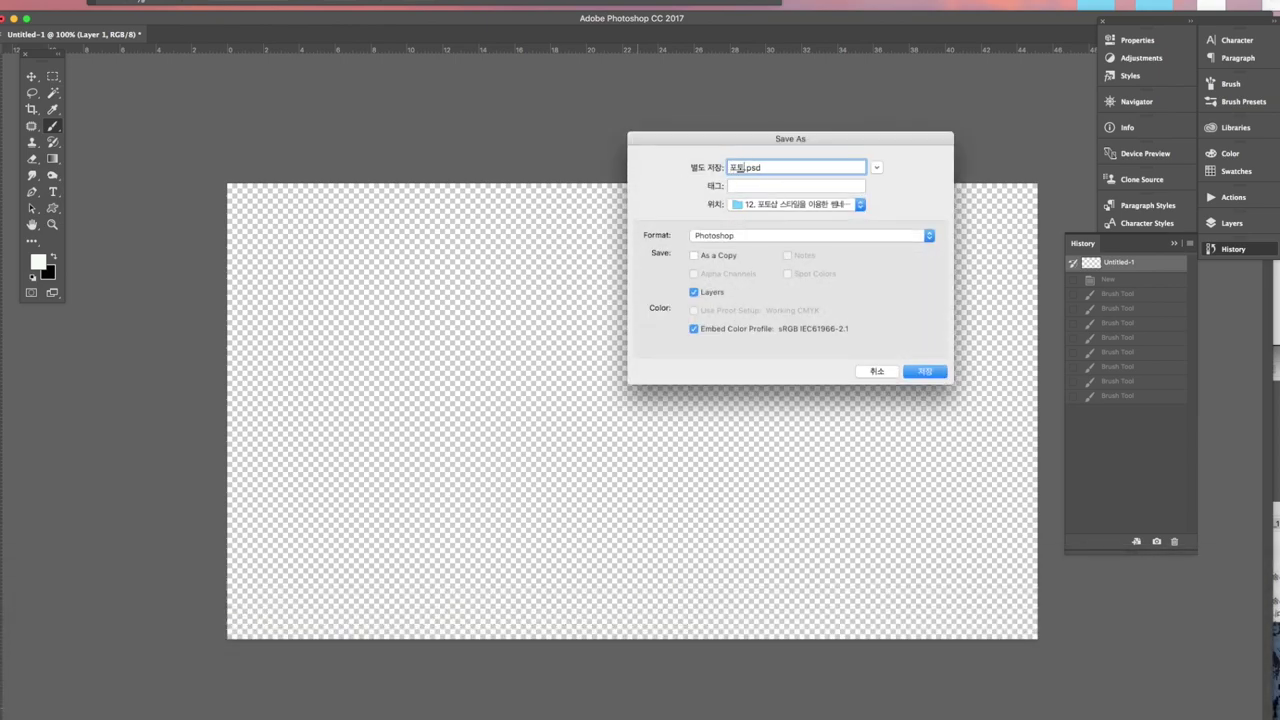
pyautogui.write('강좌12')
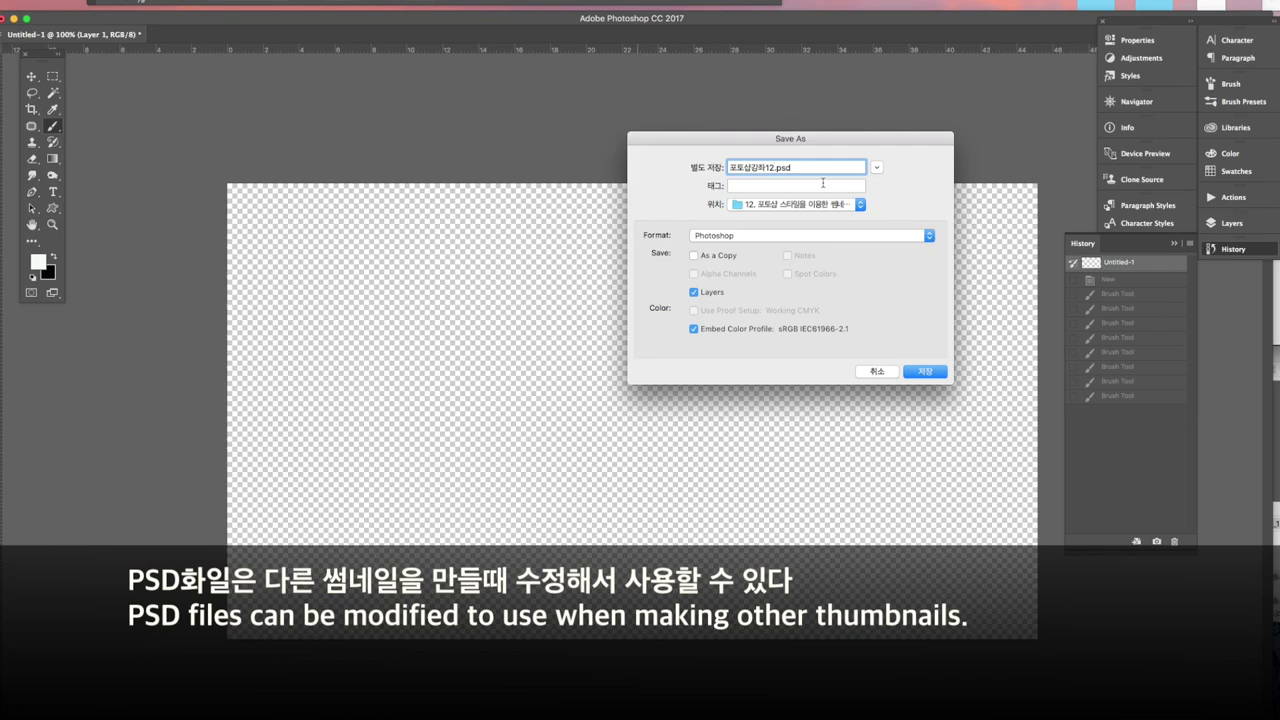
pyautogui.click(924, 370)
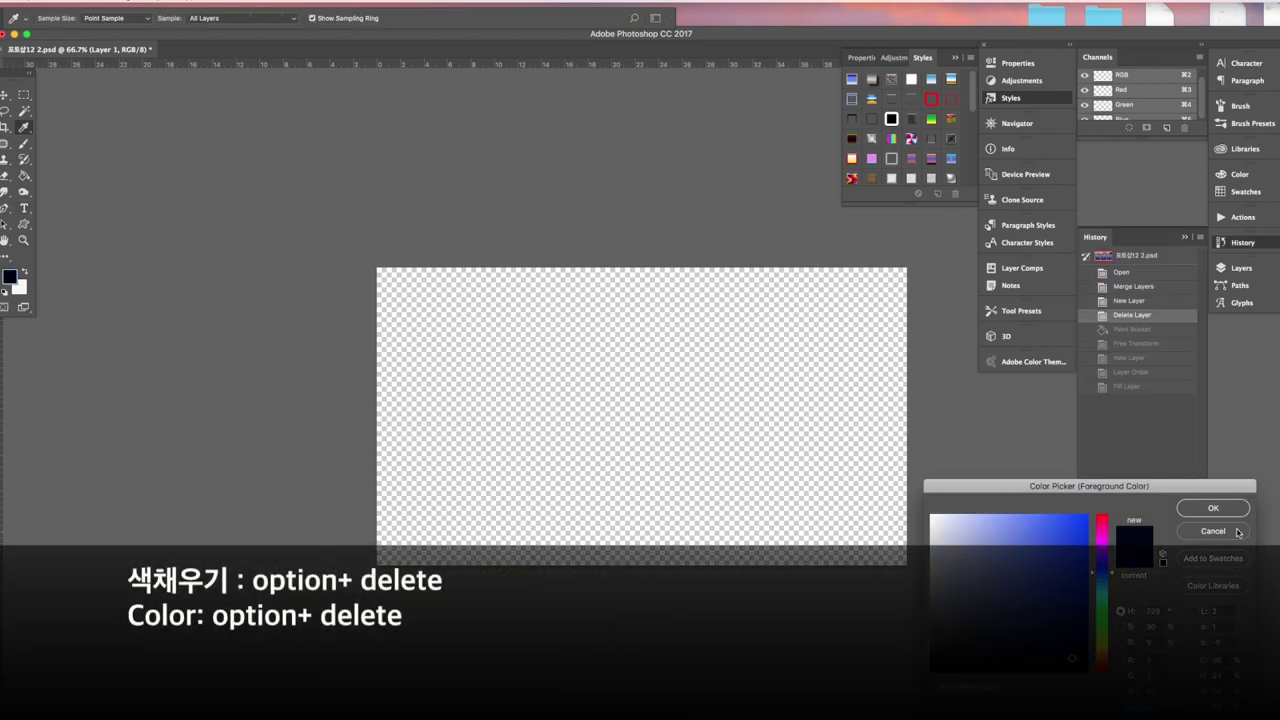
# Fill the layer with dark navy using the Paint Bucket.
pyautogui.click(1221, 511)
pyautogui.press('t')
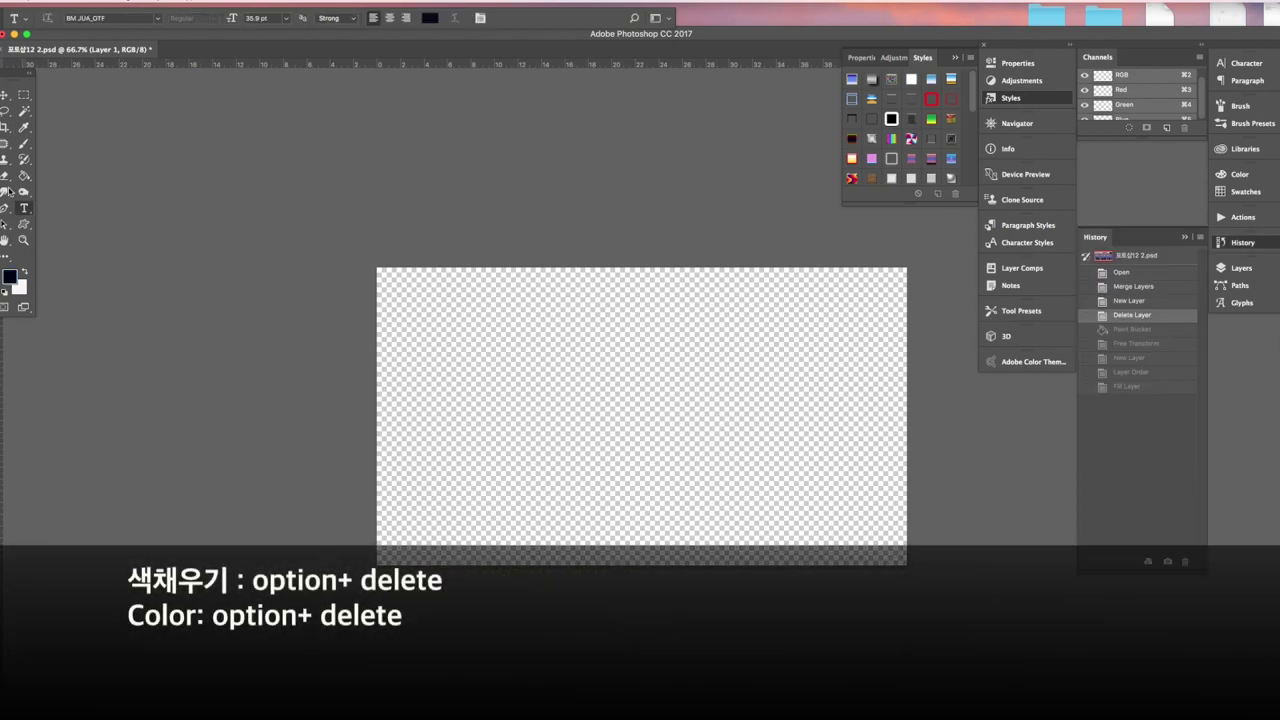
pyautogui.rightClick(25, 180)
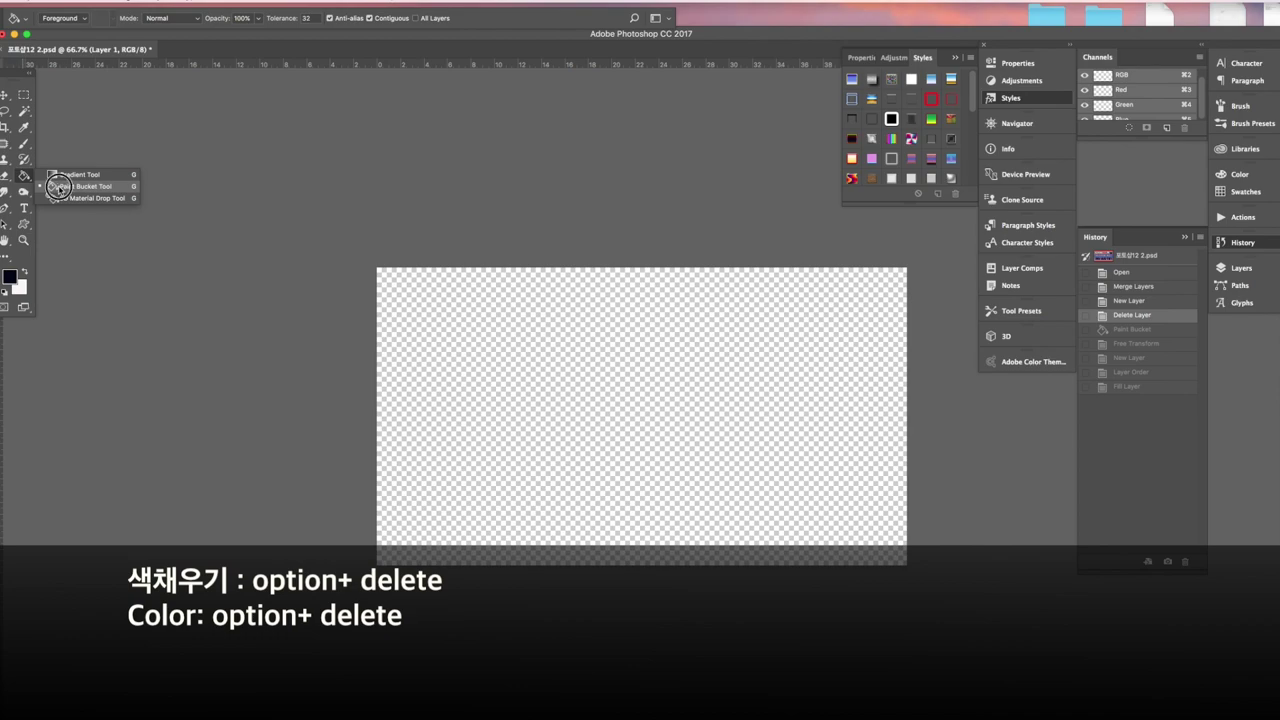
pyautogui.click(60, 189)
pyautogui.click(631, 467)
# Shrink the navy layer slightly around its centre and add a new empty layer.
pyautogui.click(6, 94)
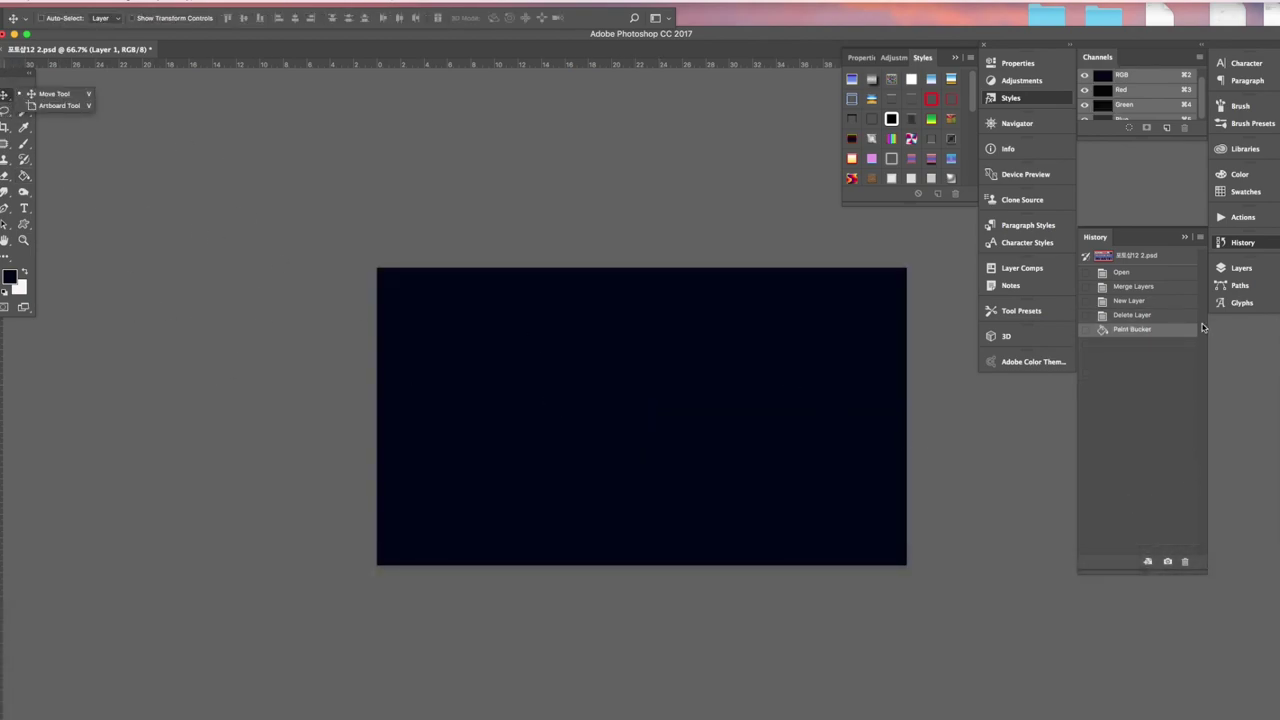
pyautogui.click(1241, 268)
pyautogui.hotkey('ctrl', 't')
pyautogui.moveTo(907, 269); pyautogui.dragTo(889, 276)
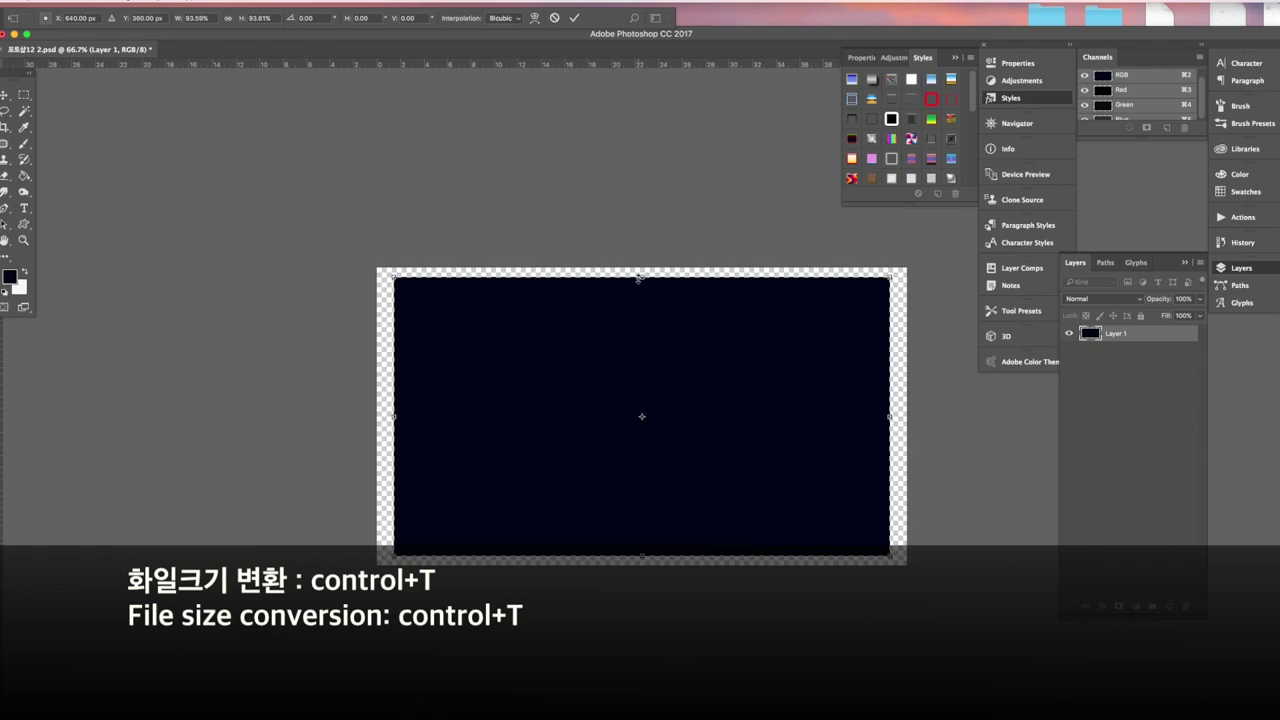
pyautogui.moveTo(638, 279); pyautogui.dragTo(638, 284)
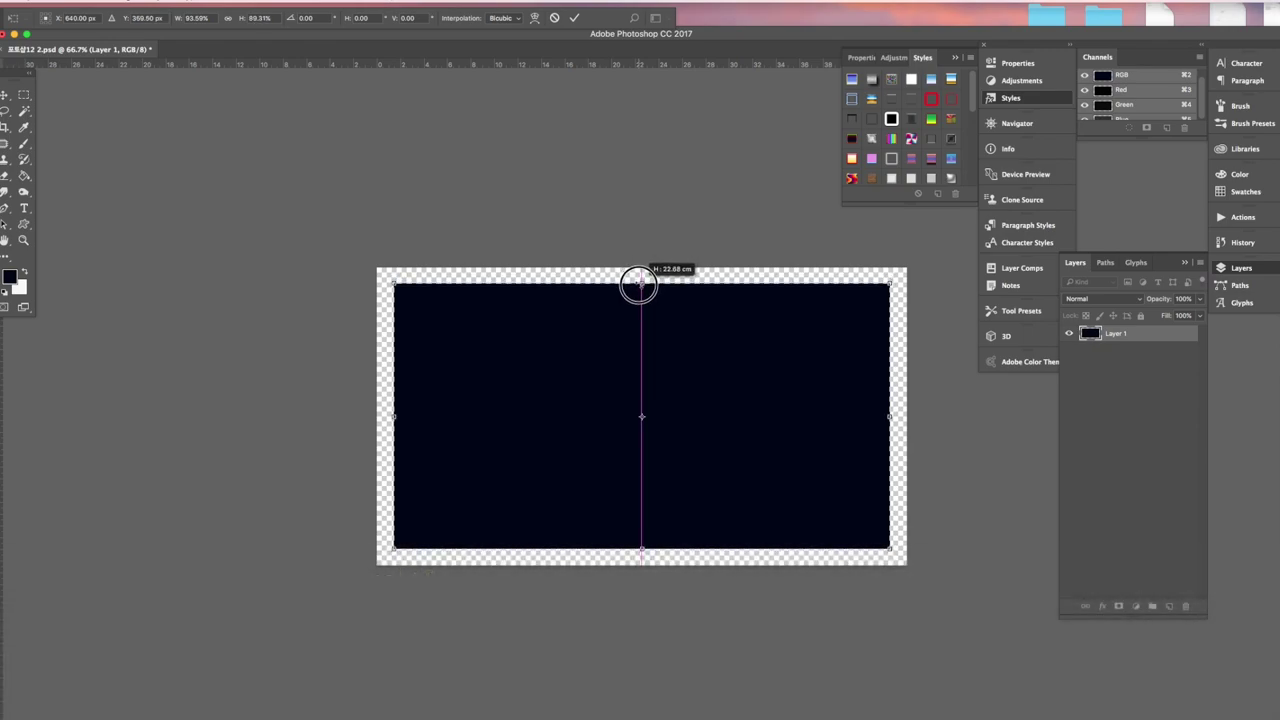
pyautogui.press('Return')
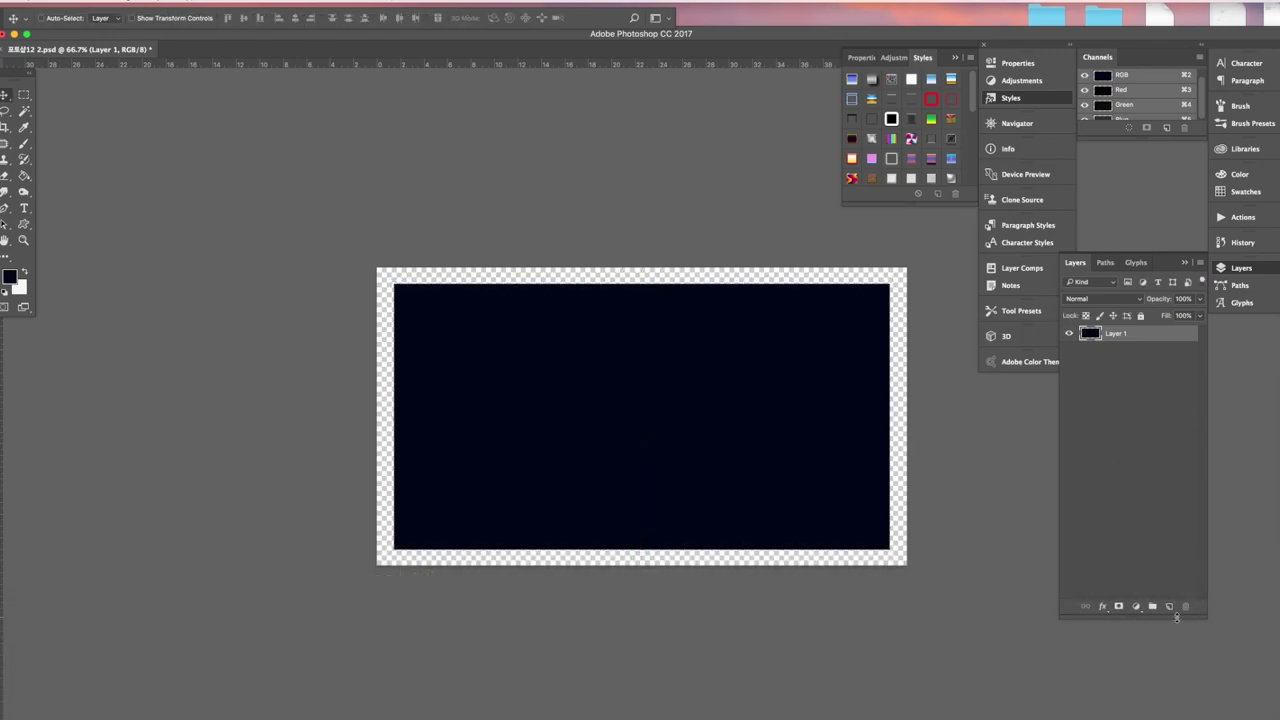
pyautogui.click(1170, 607)
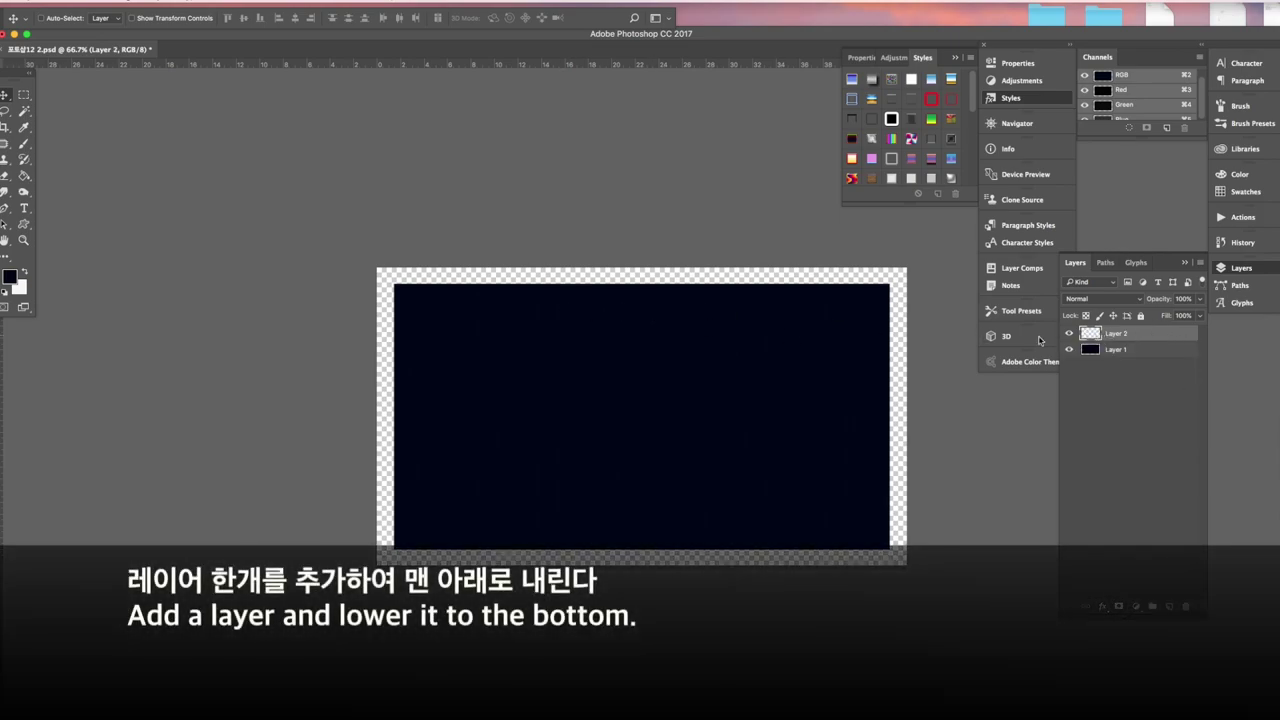
# Move Layer 2 below Layer 1 and fill it with blue to form a border.
pyautogui.moveTo(1143, 334); pyautogui.dragTo(1143, 369)
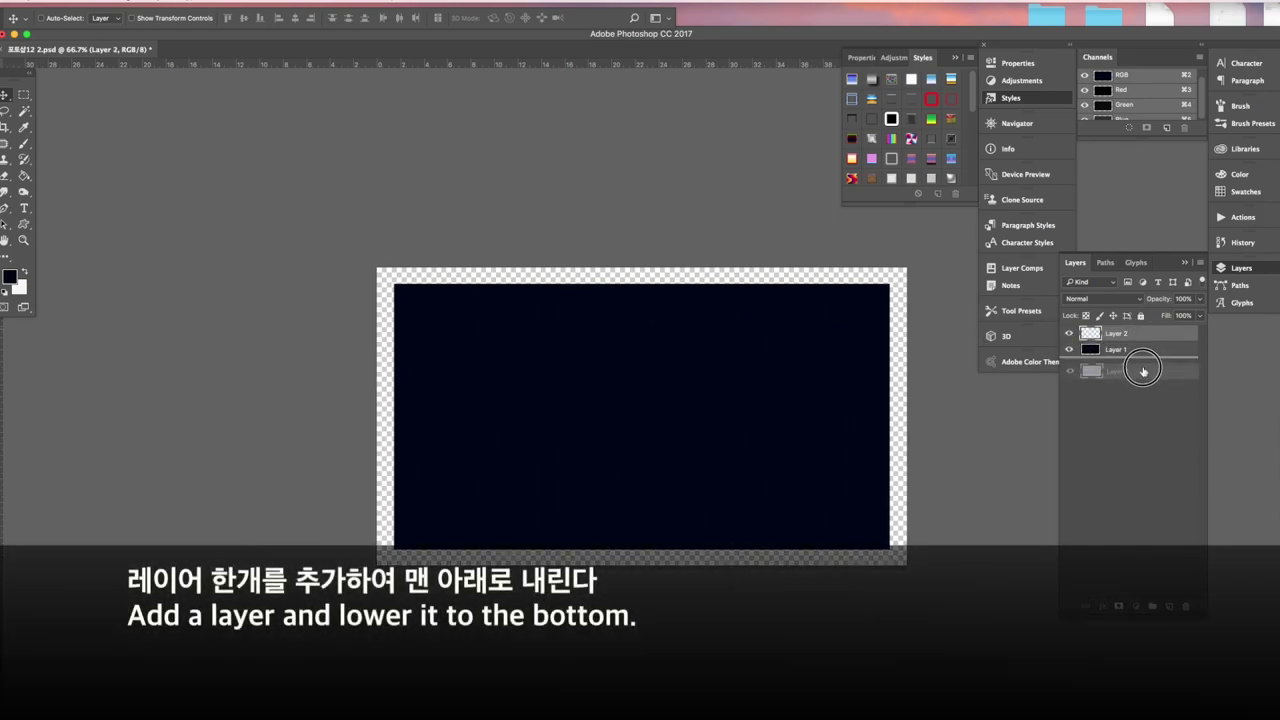
pyautogui.moveTo(1143, 370); pyautogui.dragTo(1143, 371)
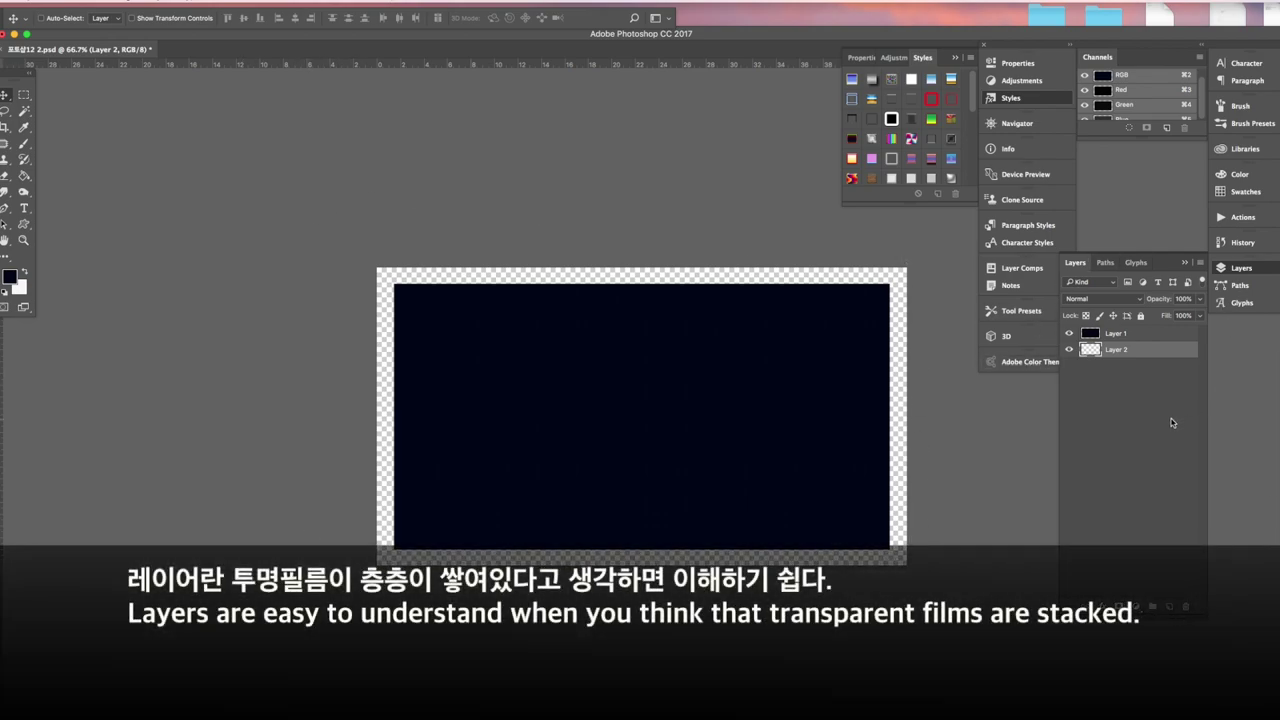
pyautogui.click(9, 278)
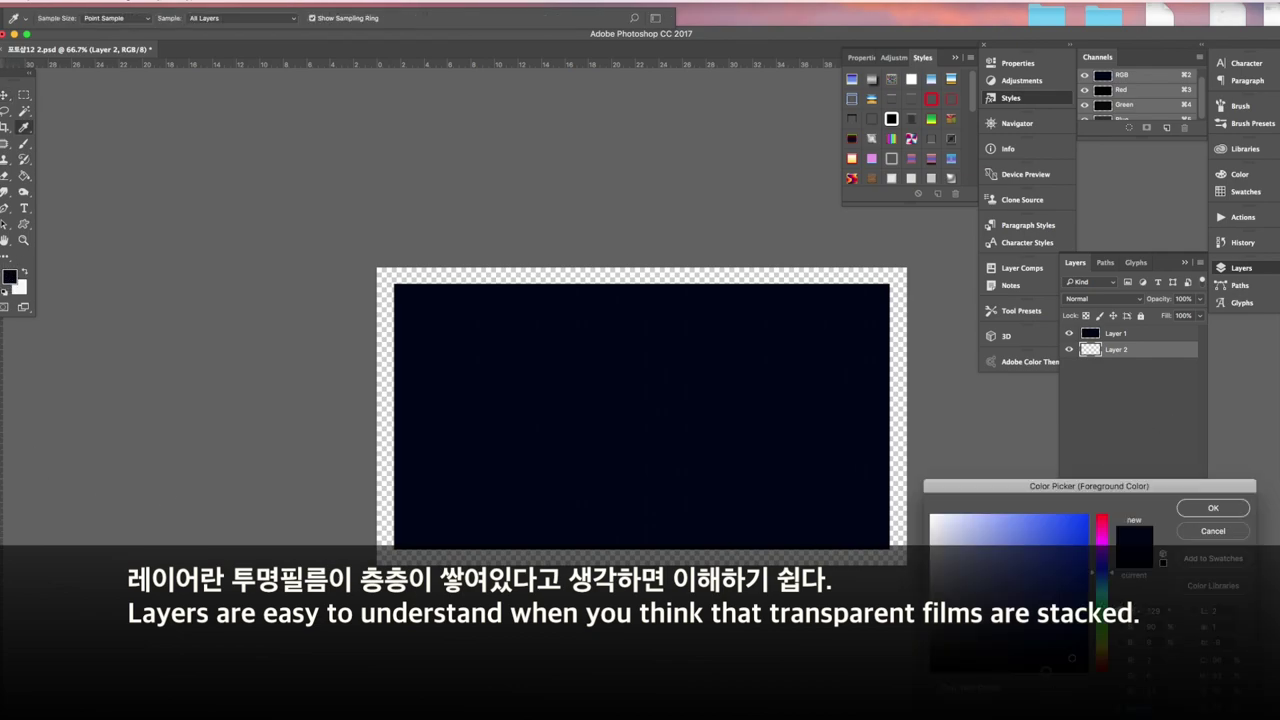
pyautogui.click(1069, 584)
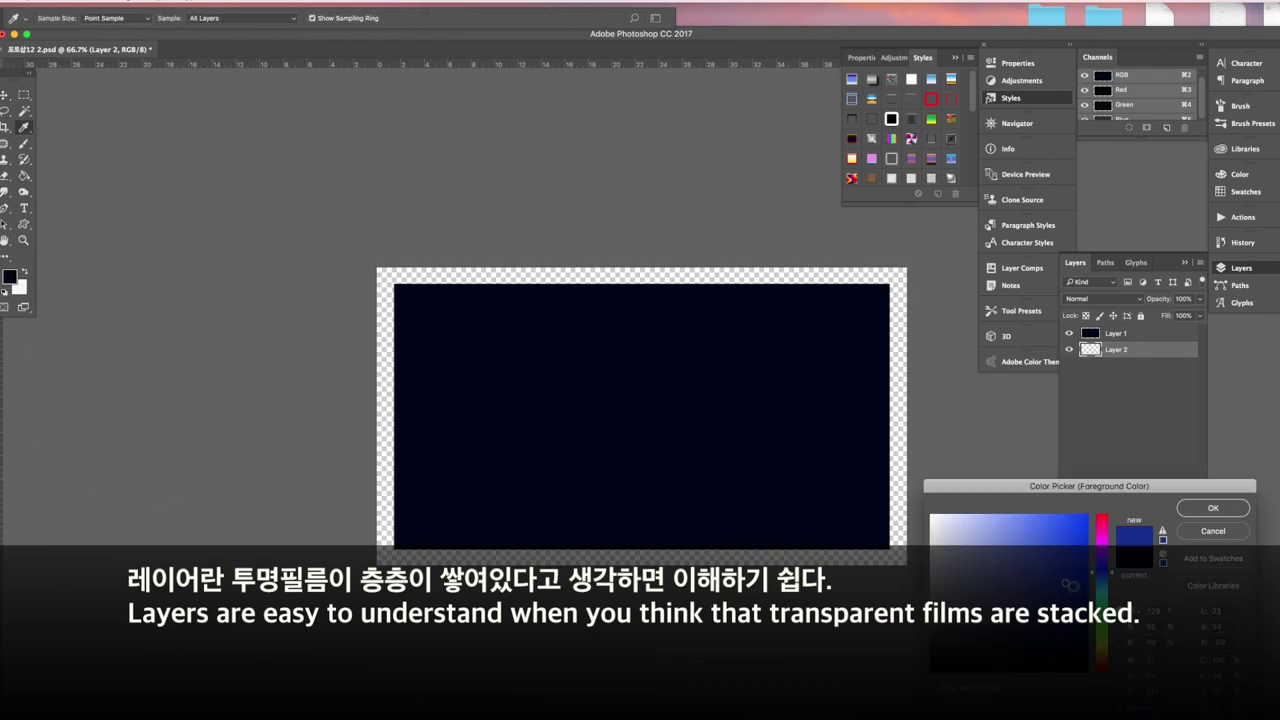
pyautogui.click(1213, 508)
pyautogui.hotkey('alt', 'BackSpace')
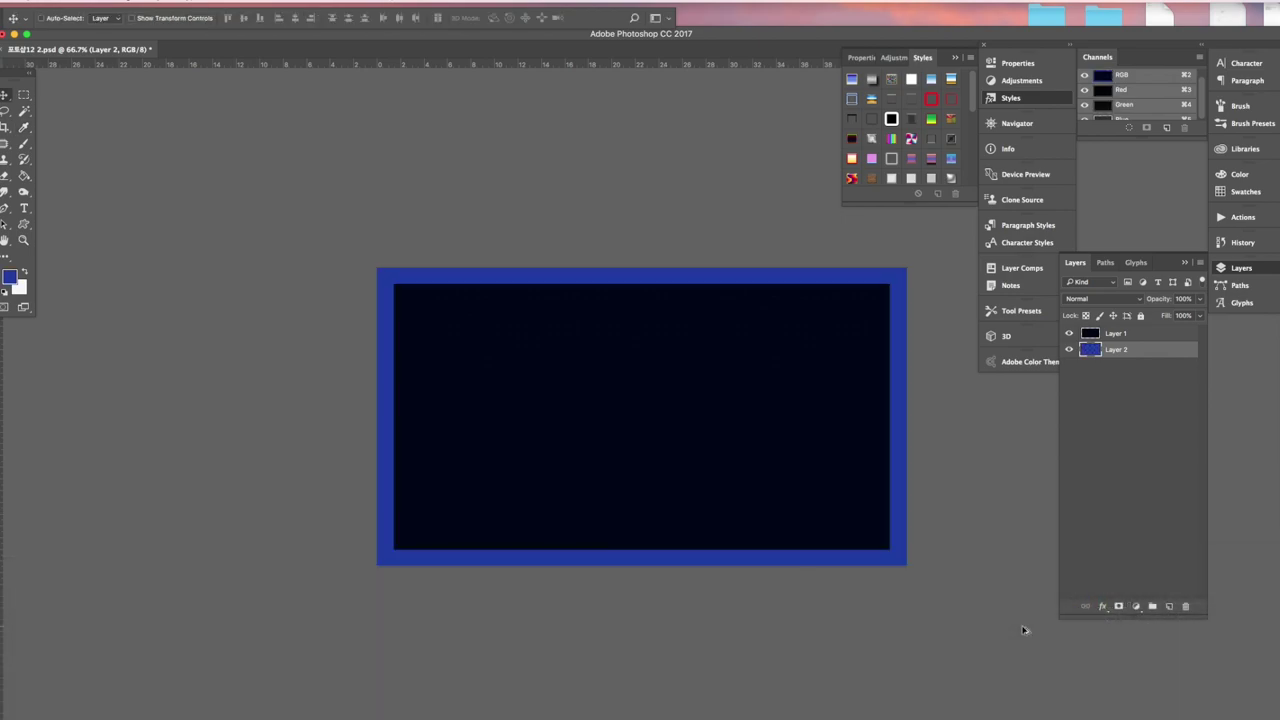
pyautogui.press('t')
pyautogui.click(1120, 334)
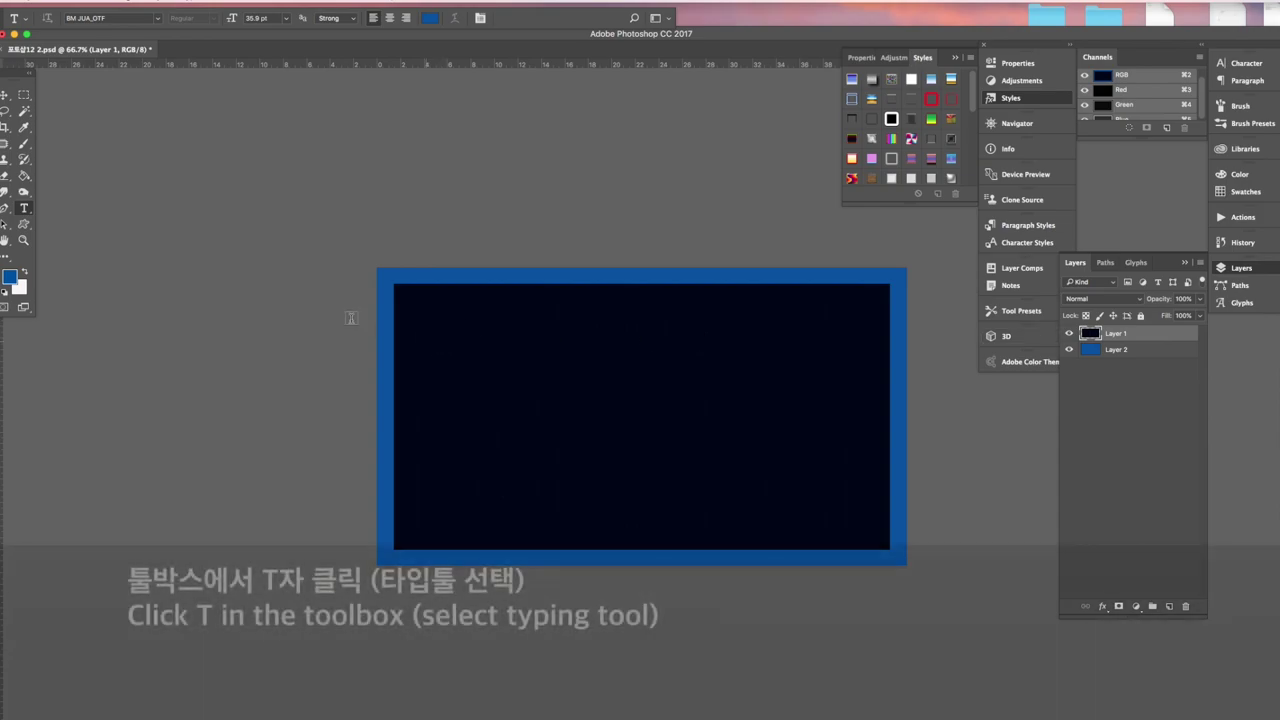
# Type the title '포토샵강좌 12' at the navy panel's top-left.
pyautogui.click(451, 345)
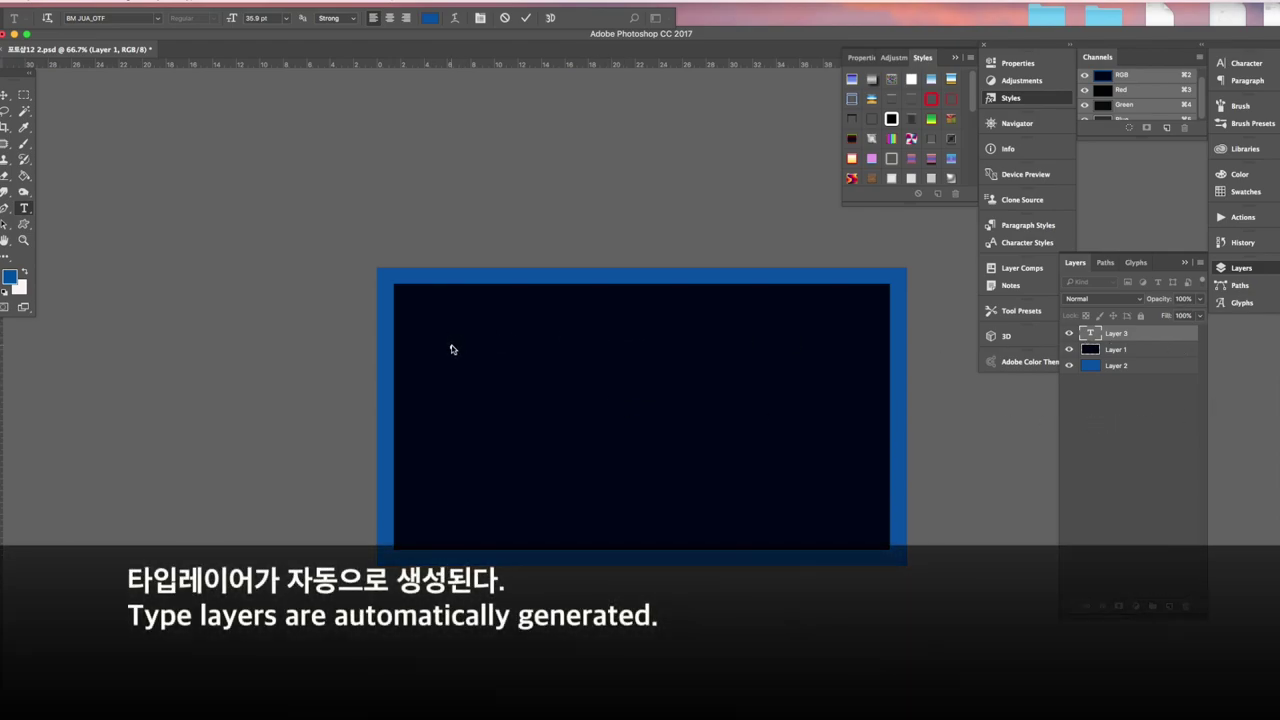
pyautogui.write('포')
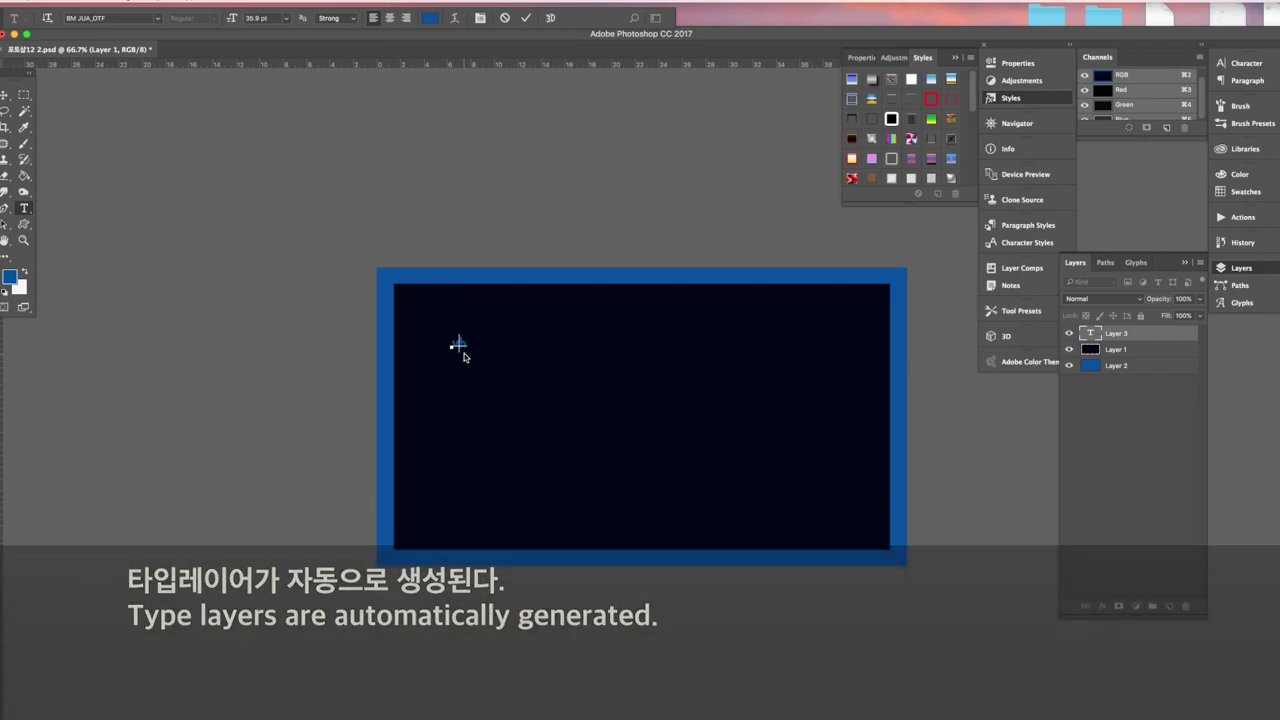
pyautogui.write('포토샵강좌 12')
pyautogui.hotkey('ctrl', 'Return')
pyautogui.press('v')
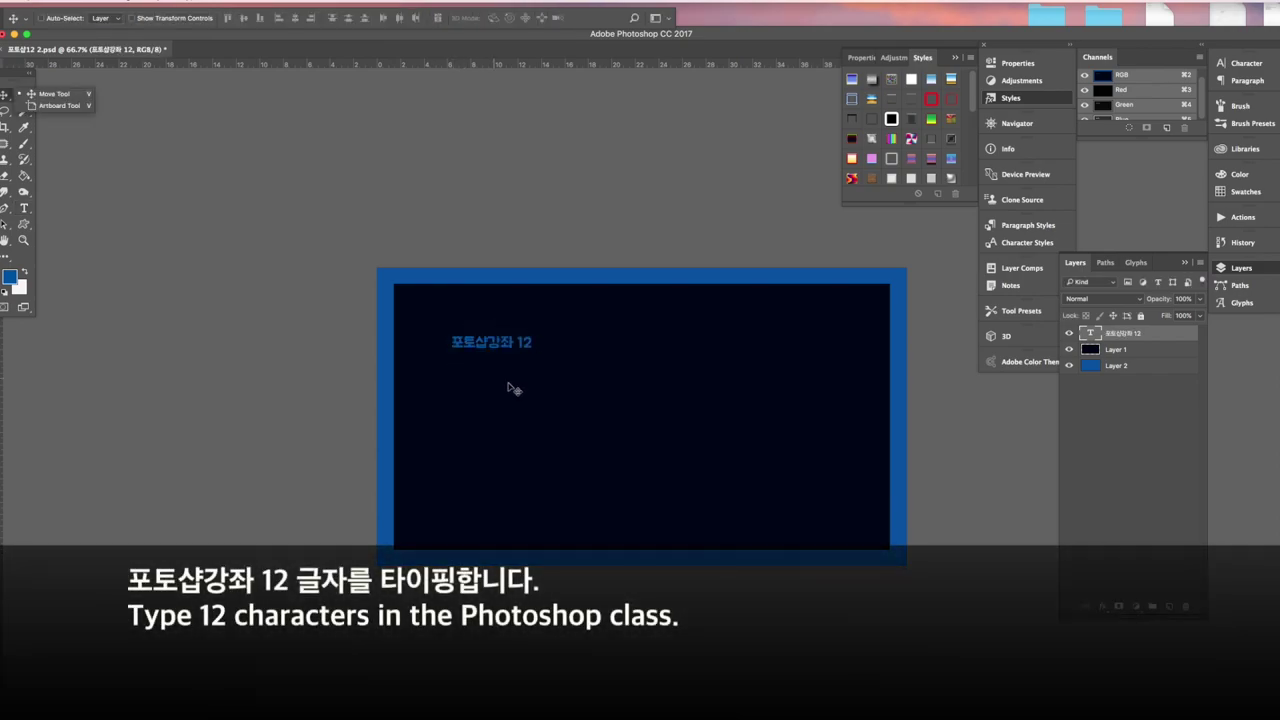
# Make the title text near-white and enlarge it.
pyautogui.click(1245, 62)
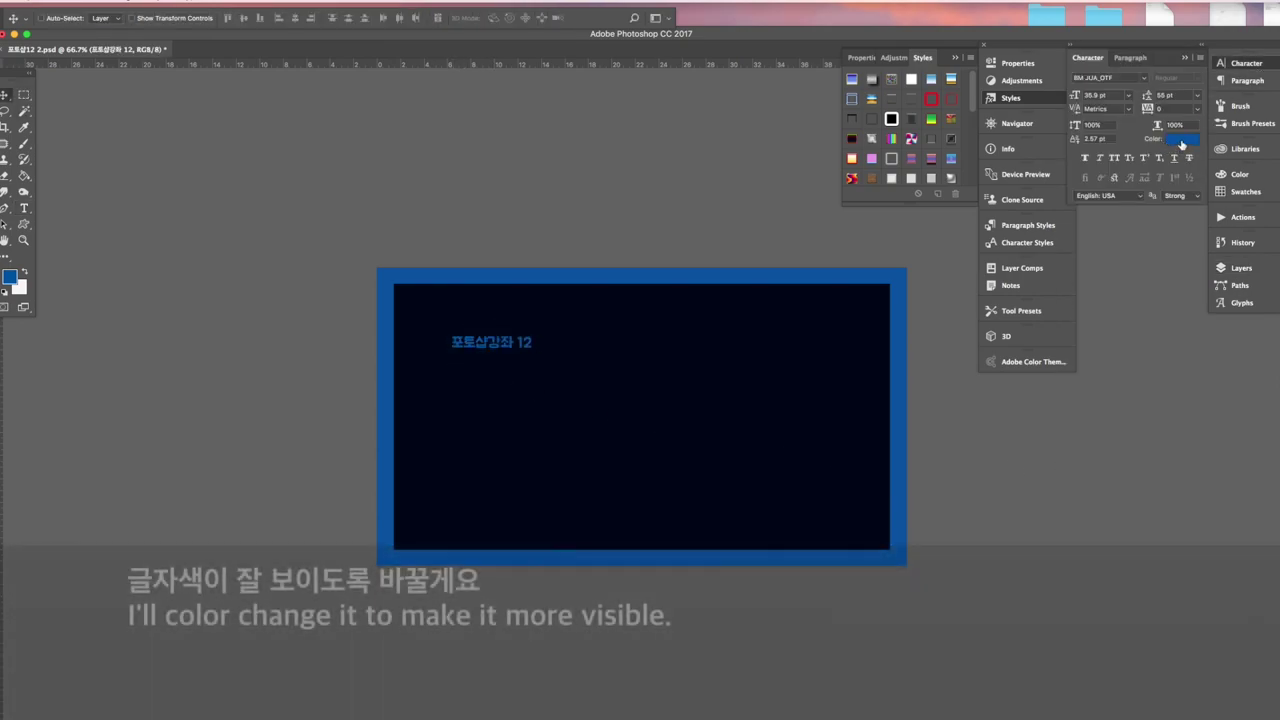
pyautogui.click(1182, 139)
pyautogui.click(942, 528)
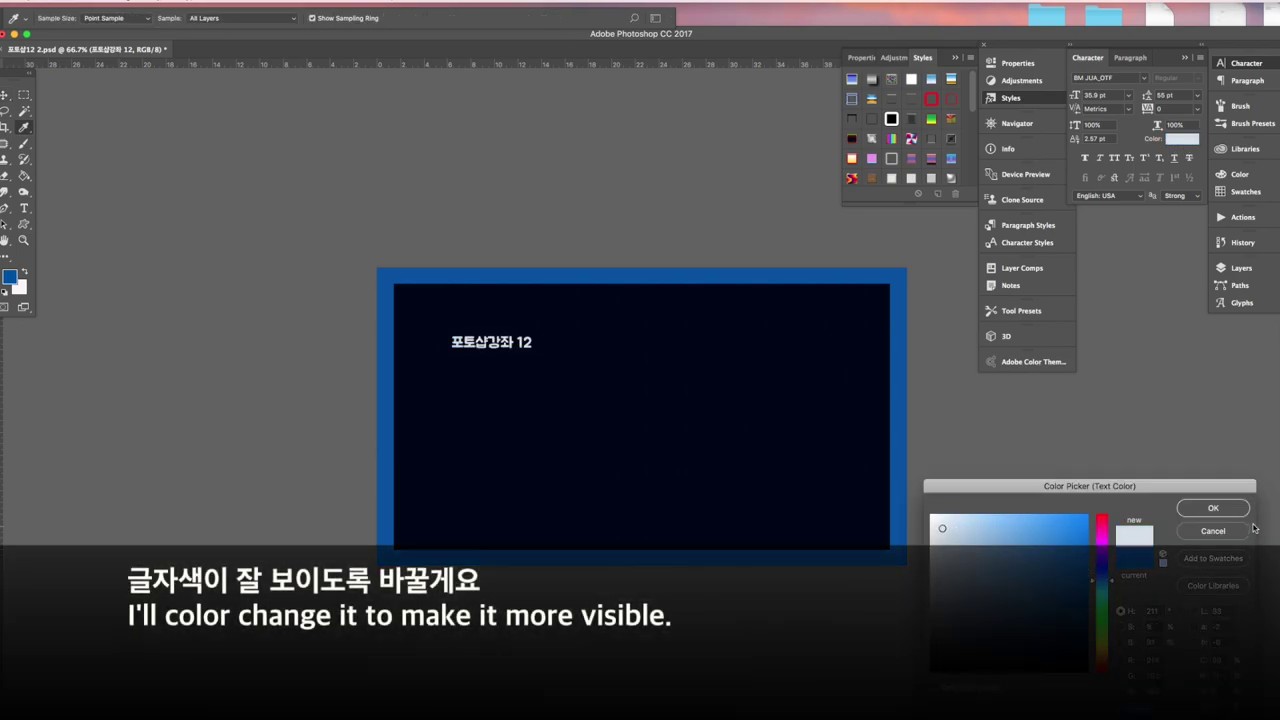
pyautogui.click(1213, 508)
pyautogui.hotkey('ctrl', 't')
pyautogui.moveTo(538, 334); pyautogui.dragTo(686, 294)
pyautogui.press('Return')
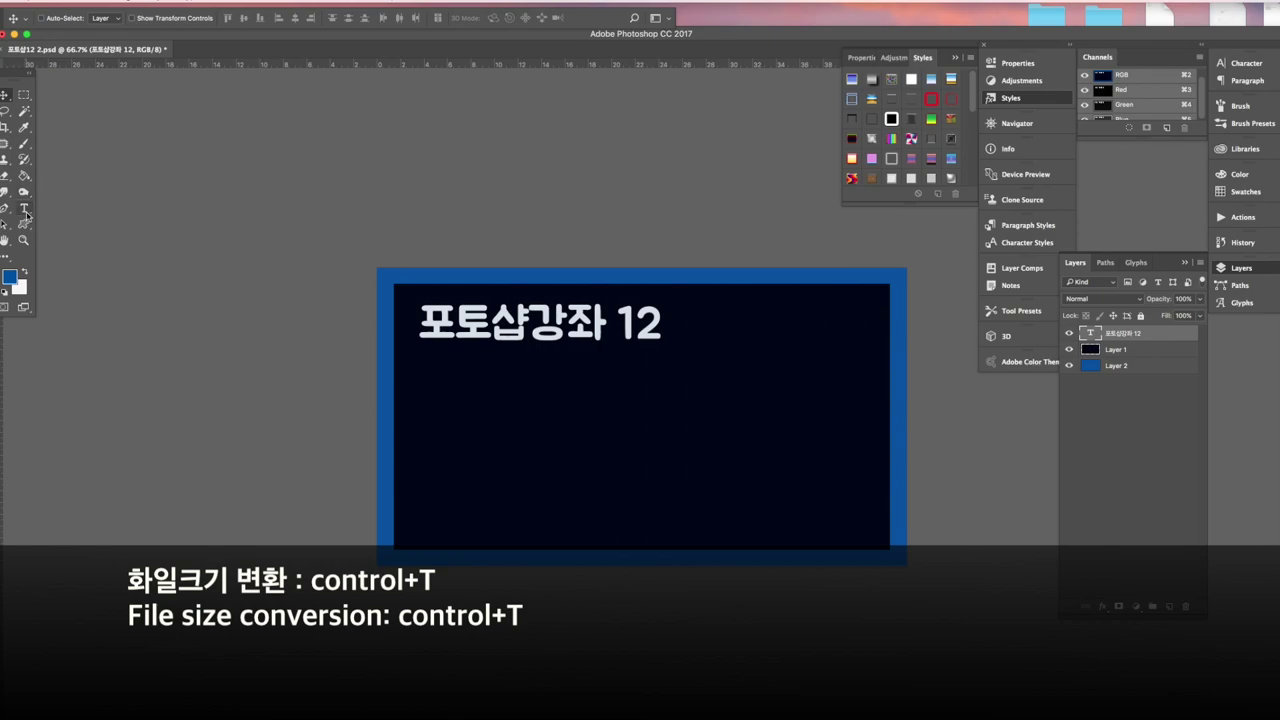
pyautogui.click(24, 208)
pyautogui.click(440, 412)
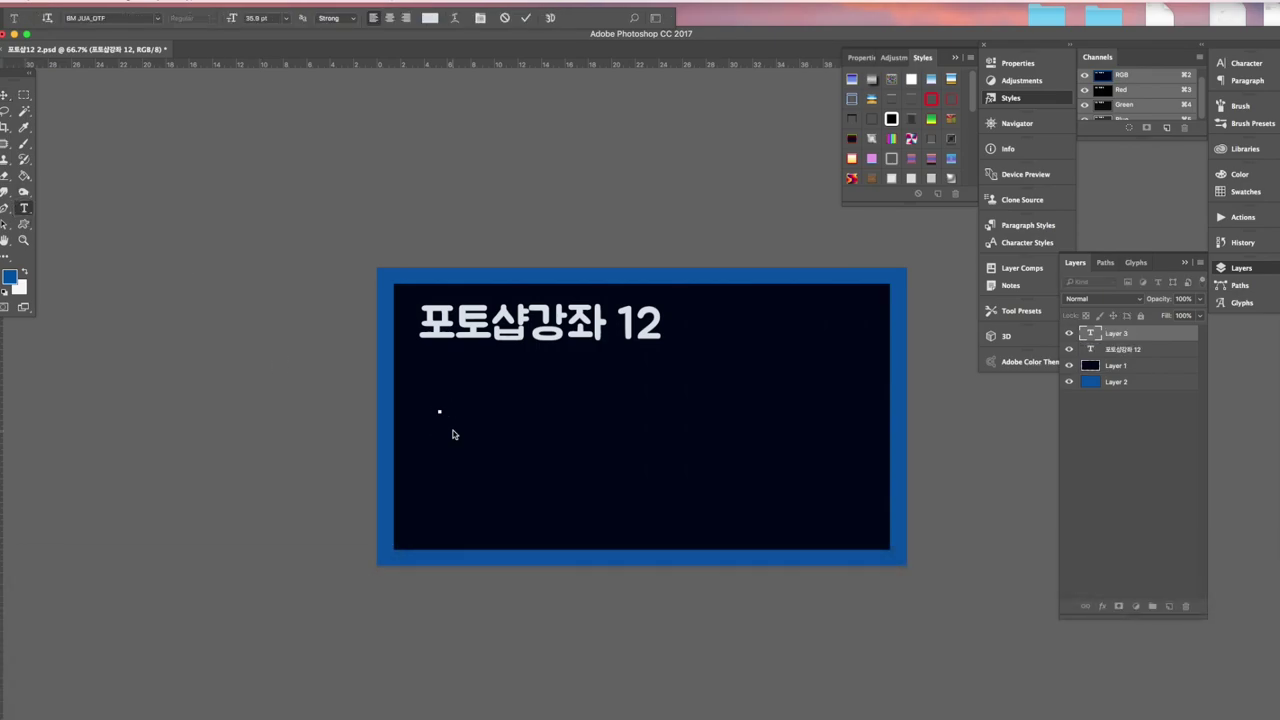
# Type the second line '포토샵 스타일로 만드는' and enlarge it.
pyautogui.write('포토샵 스타일로 만드는')
pyautogui.hotkey('ctrl', 'Return')
pyautogui.hotkey('ctrl', 't')
pyautogui.moveTo(568, 400)
pyautogui.mouseDown()
pyautogui.moveTo(816, 352)
pyautogui.moveTo(757, 414)
pyautogui.mouseUp()
pyautogui.press('Return')
# Add the headline '유튜브 썸네일 만들기' below and enlarge it to about 377%.
pyautogui.click(24, 208)
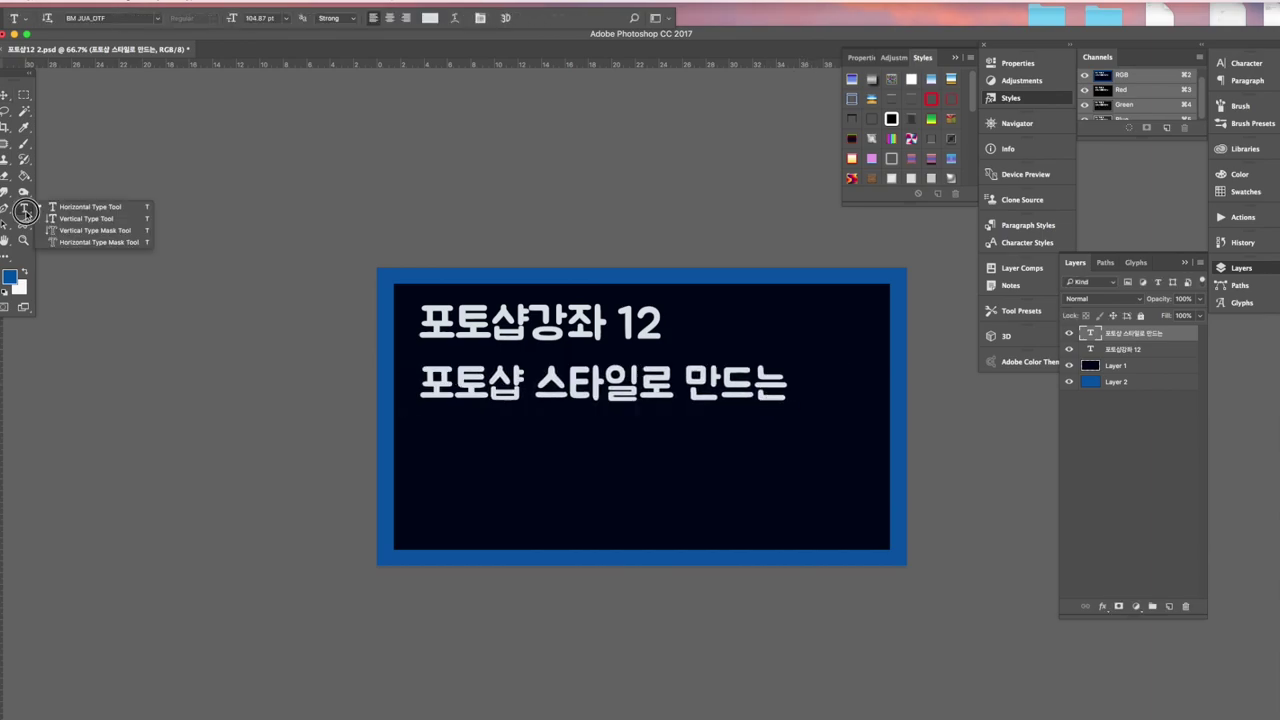
pyautogui.click(430, 488)
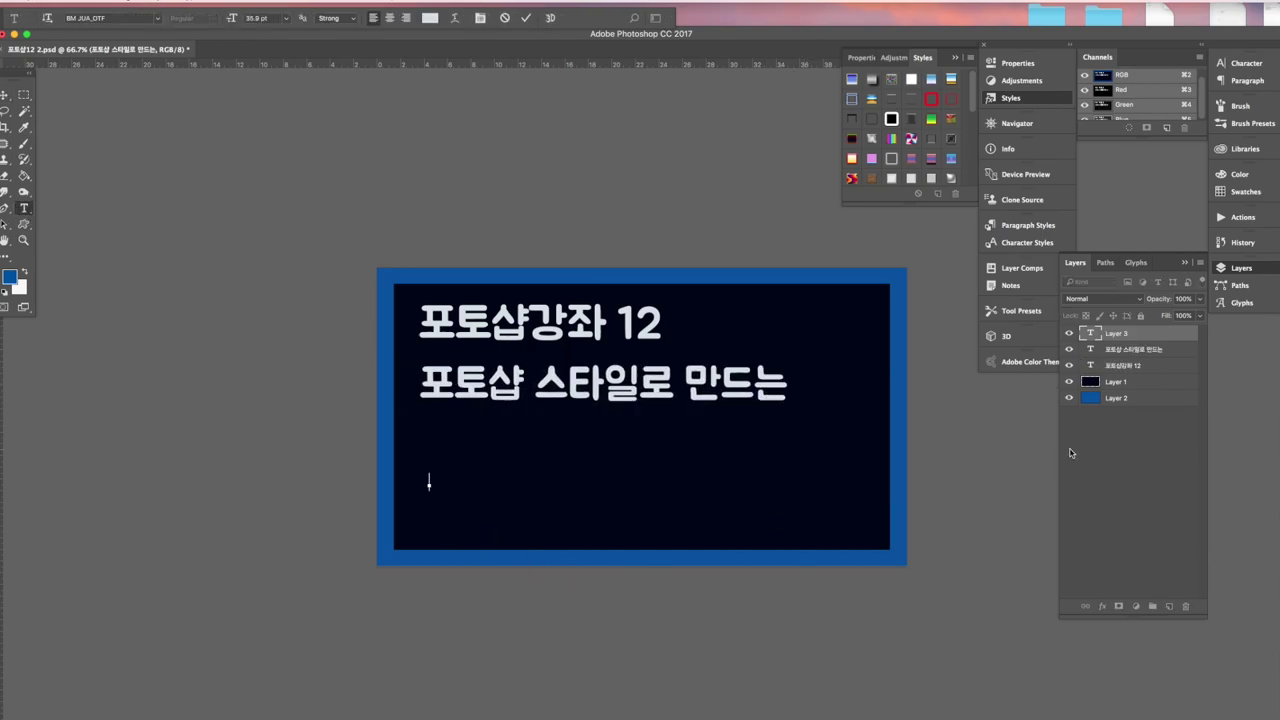
pyautogui.write('유튜브 썸네일 만들기')
pyautogui.hotkey('ctrl', 'Return')
pyautogui.hotkey('ctrl', 't')
pyautogui.moveTo(560, 490)
pyautogui.mouseDown()
pyautogui.moveTo(829, 480)
pyautogui.moveTo(871, 457)
pyautogui.mouseUp()
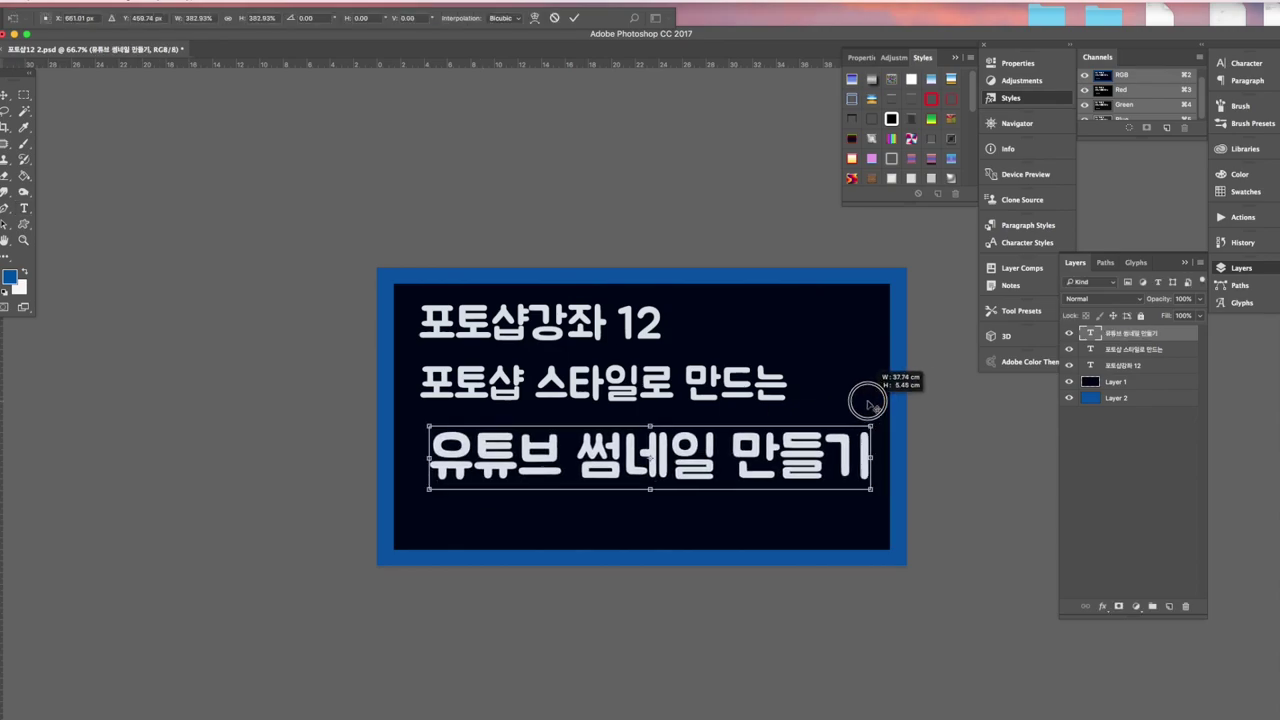
pyautogui.moveTo(429, 489); pyautogui.dragTo(416, 491)
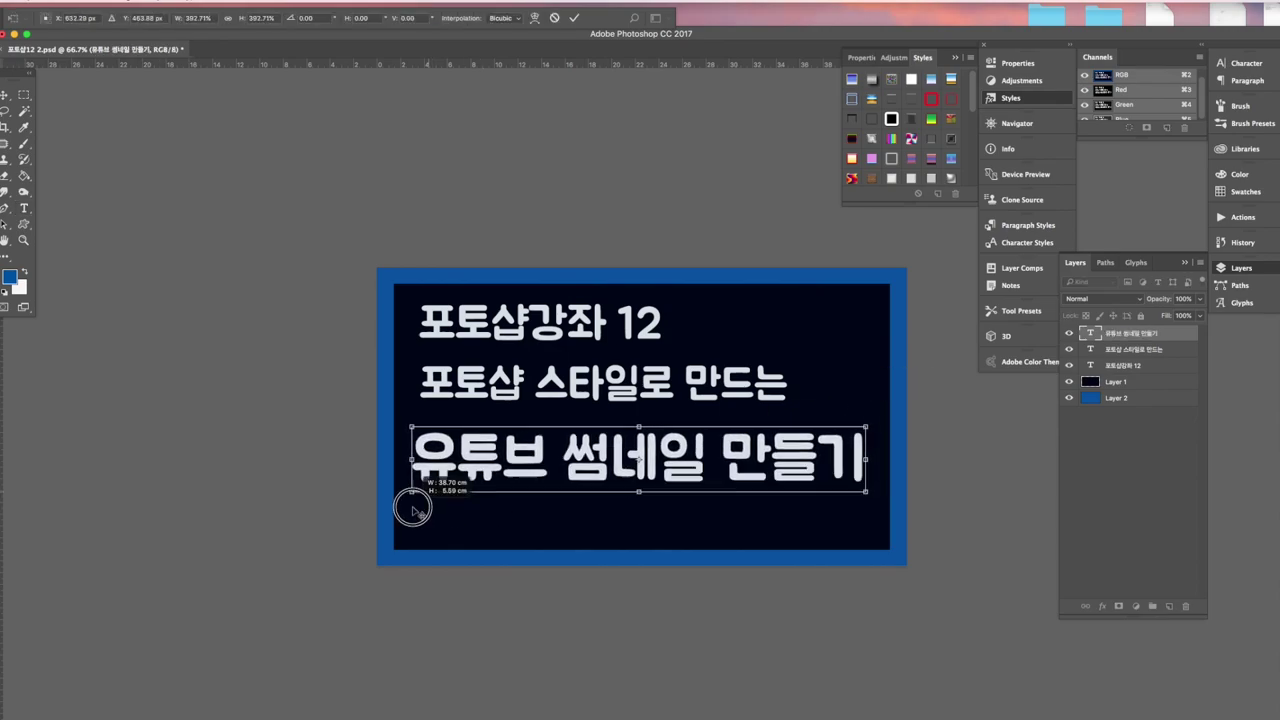
pyautogui.press('Return')
# Move the title lines lower and reword the second line to '포토샵 스타일을 활용한'.
pyautogui.press('v')
pyautogui.moveTo(650, 322); pyautogui.dragTo(663, 336)
pyautogui.moveTo(700, 383)
pyautogui.mouseDown()
pyautogui.moveTo(707, 407)
pyautogui.moveTo(785, 410)
pyautogui.mouseUp()
pyautogui.press('t')
pyautogui.write('을')
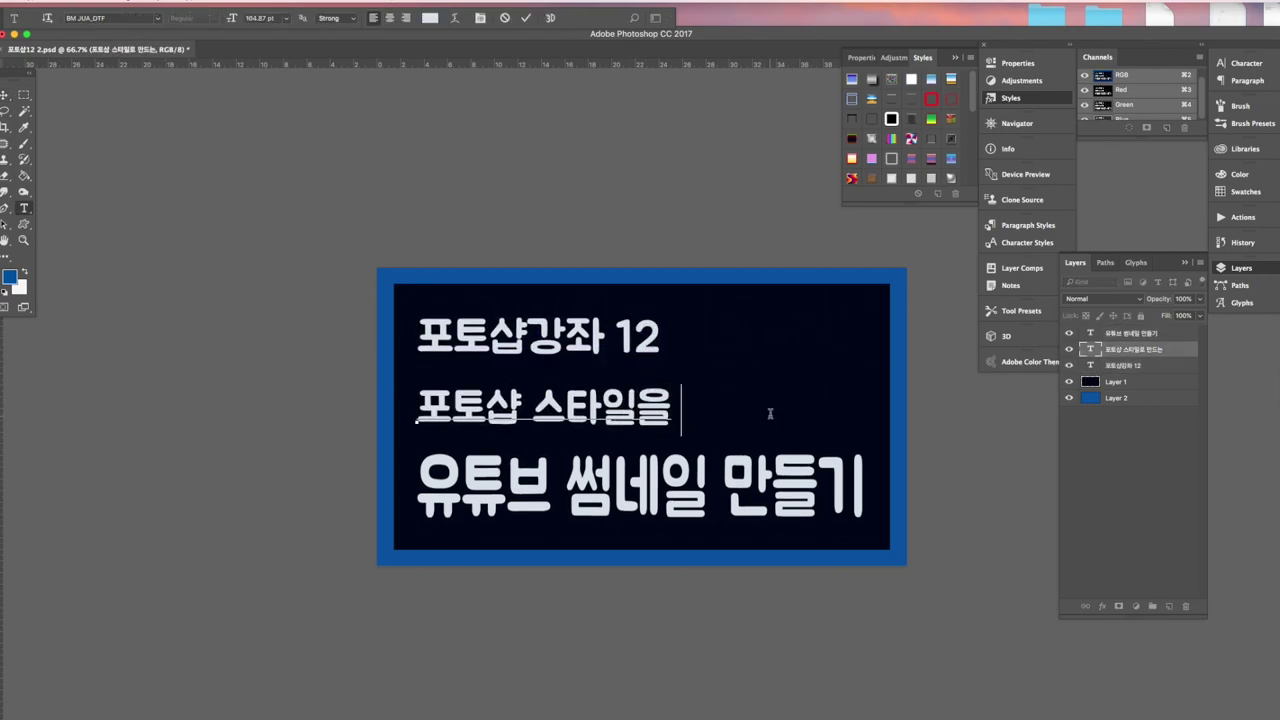
pyautogui.write(' 활용한')
pyautogui.hotkey('ctrl', 'Return')
pyautogui.press('v')
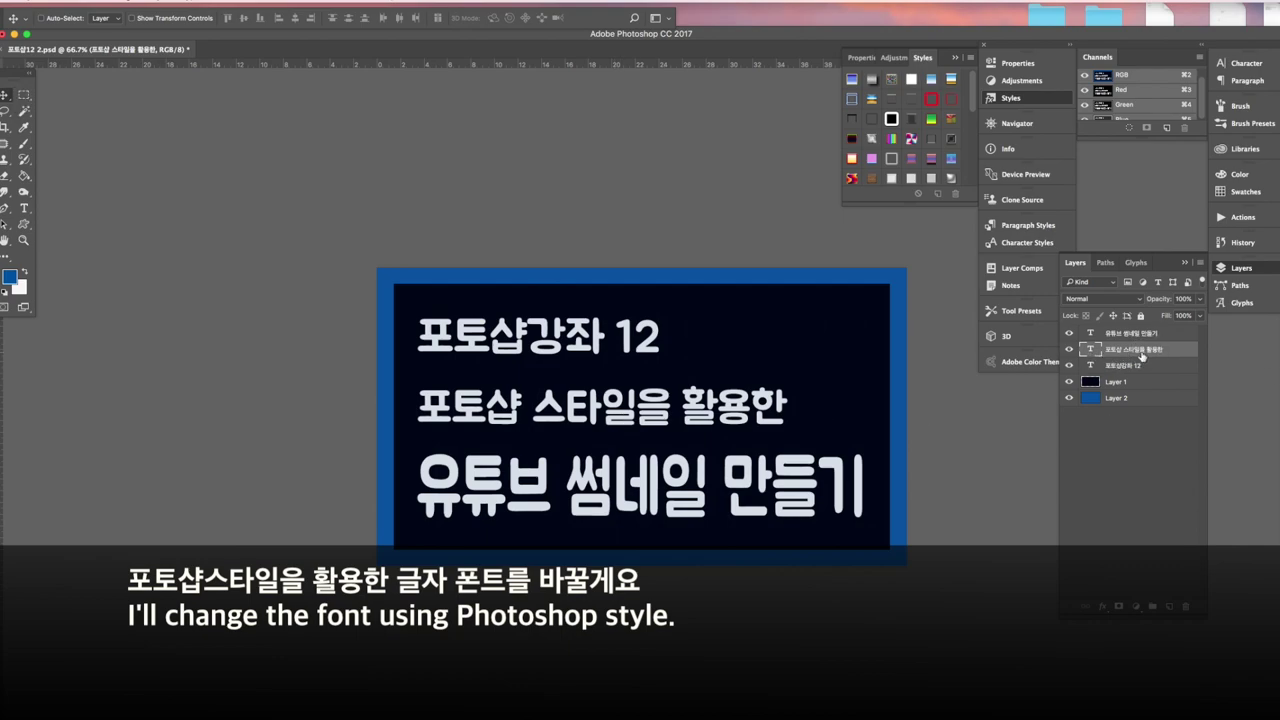
# Set the second line's font to Nanum Pen Script.
pyautogui.click(1240, 63)
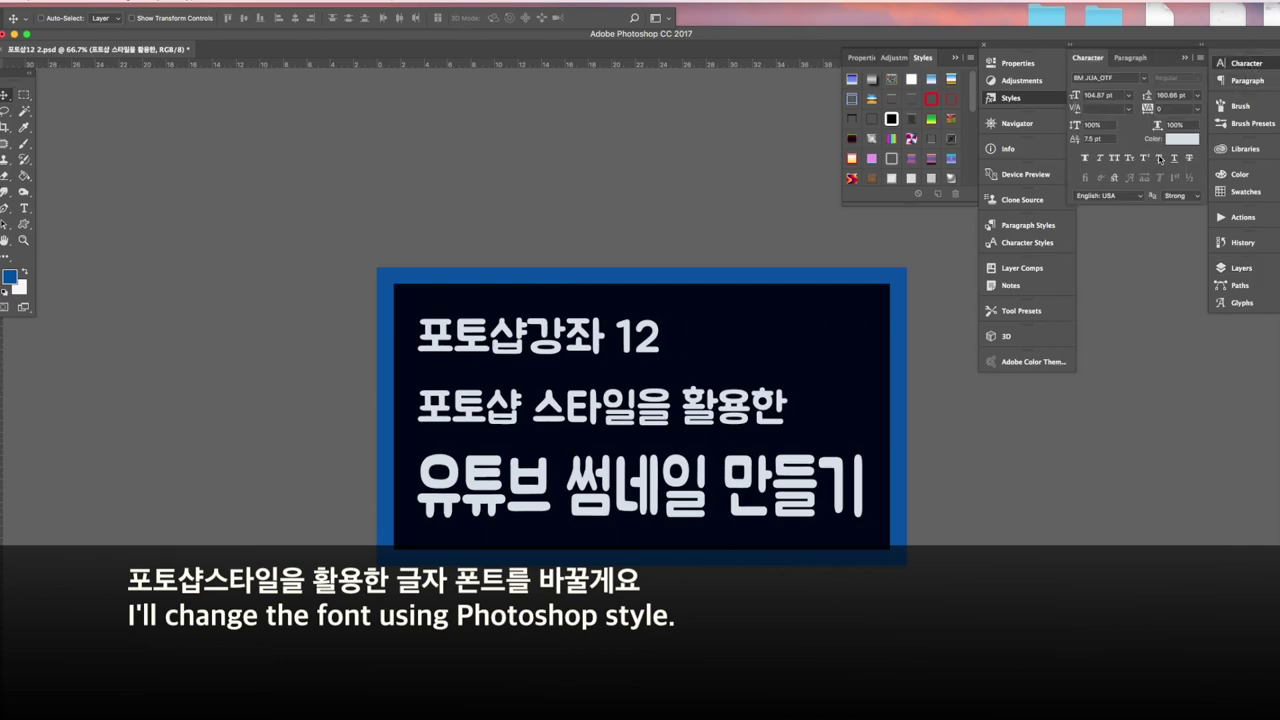
pyautogui.click(1146, 80)
pyautogui.click(1140, 128)
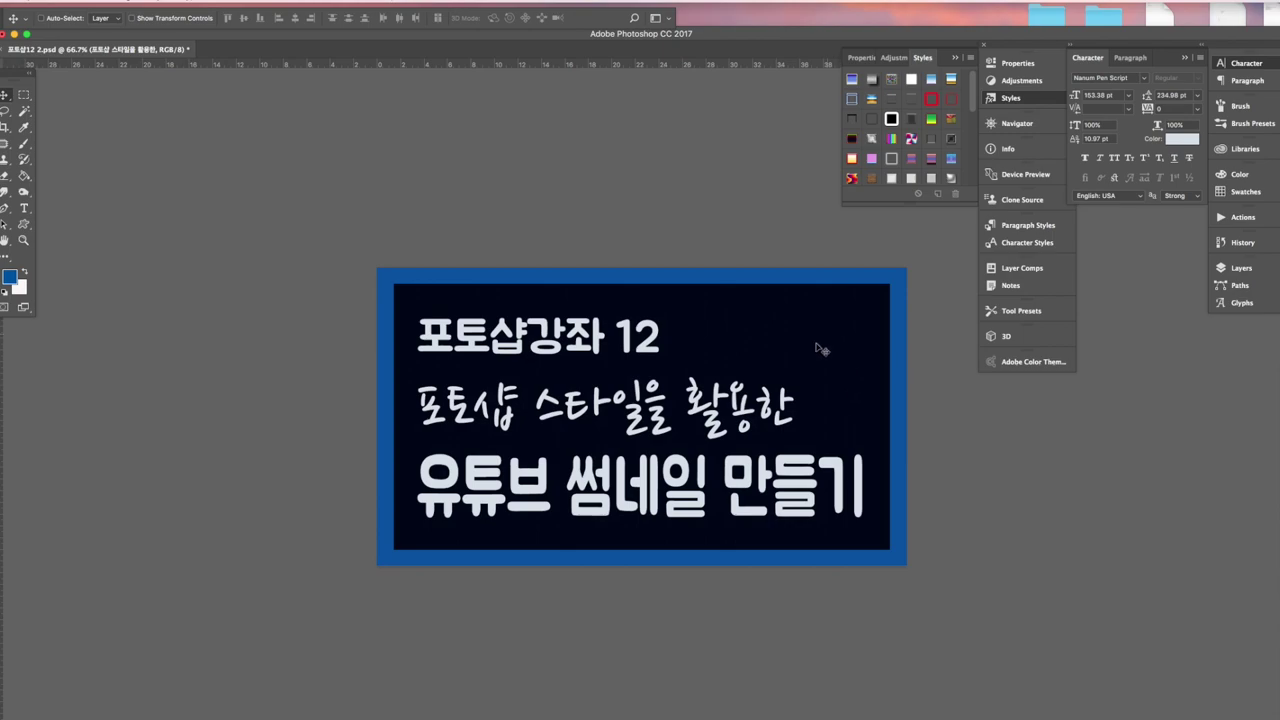
# Draw a flower custom shape at the panel's upper right.
pyautogui.click(25, 227)
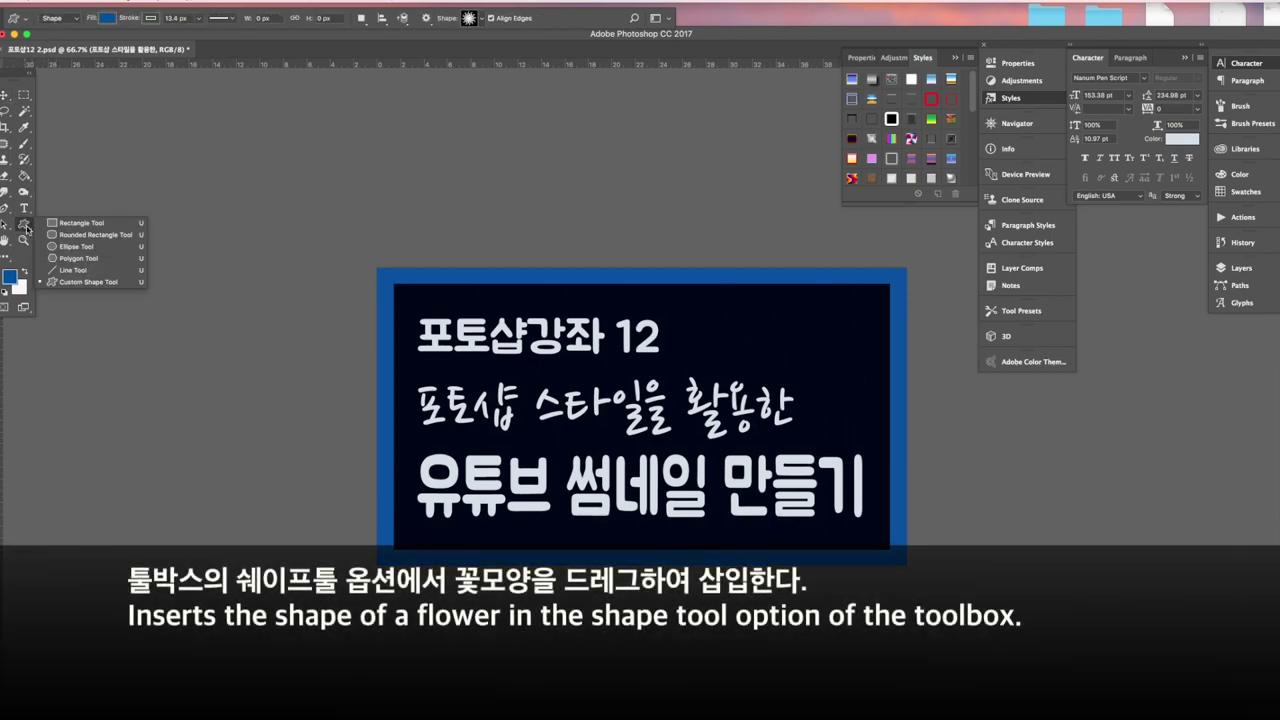
pyautogui.click(469, 18)
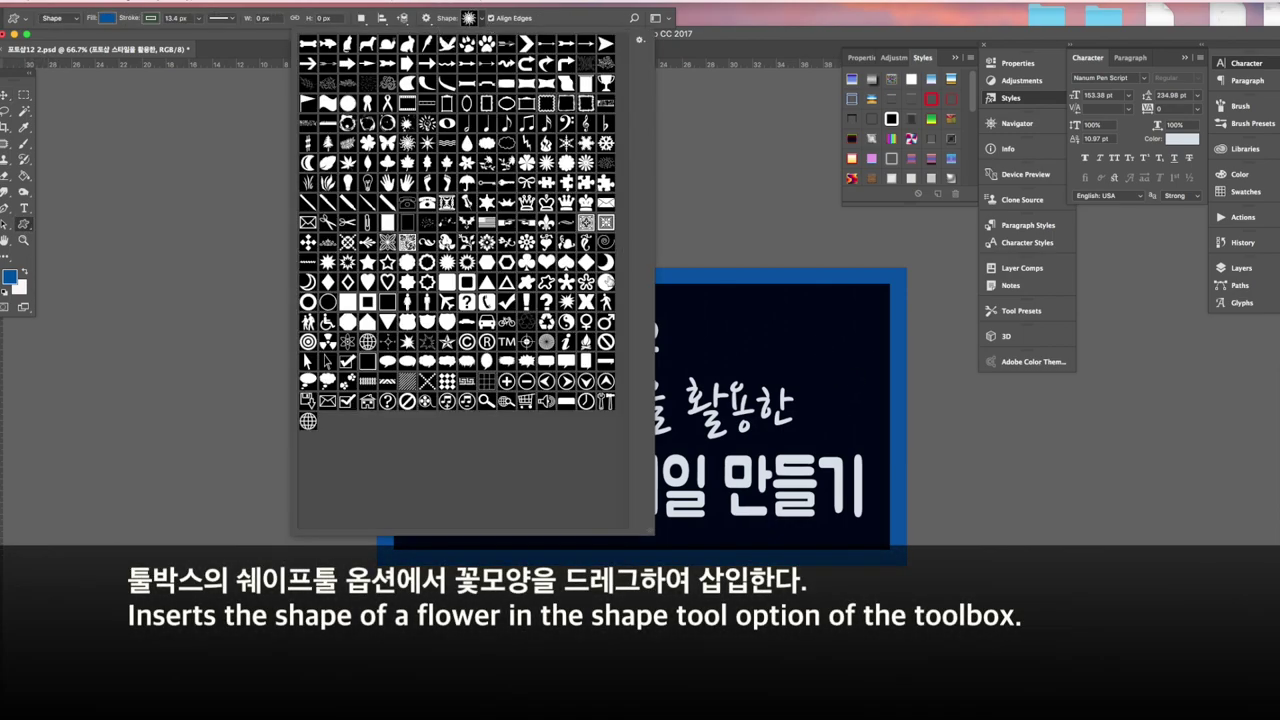
pyautogui.click(527, 162)
pyautogui.moveTo(798, 327); pyautogui.dragTo(879, 444)
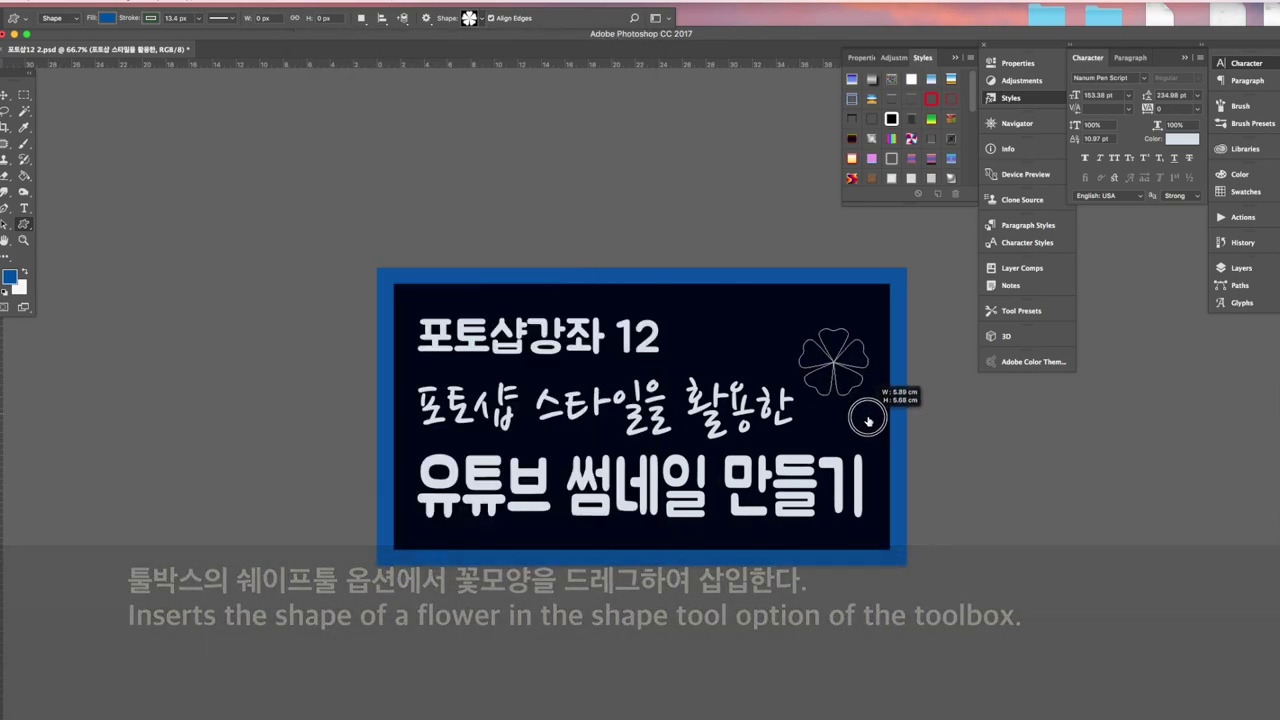
pyautogui.press('v')
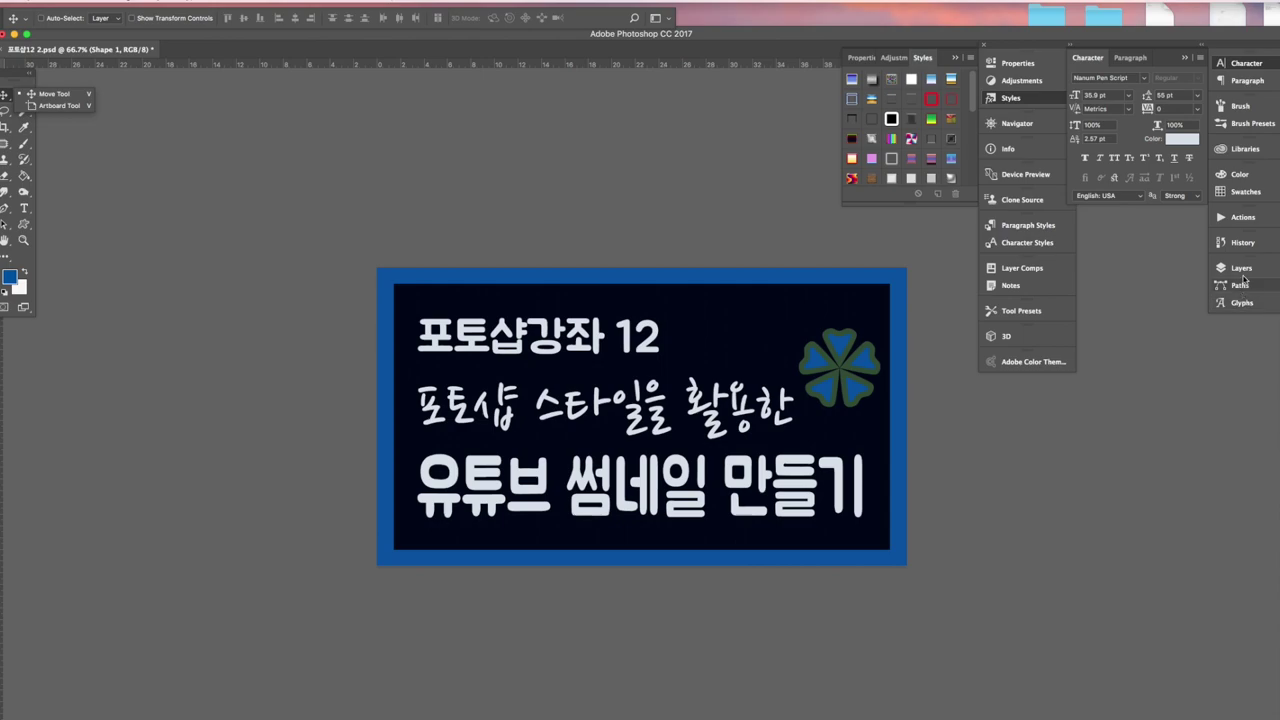
pyautogui.click(1241, 268)
pyautogui.click(1241, 268)
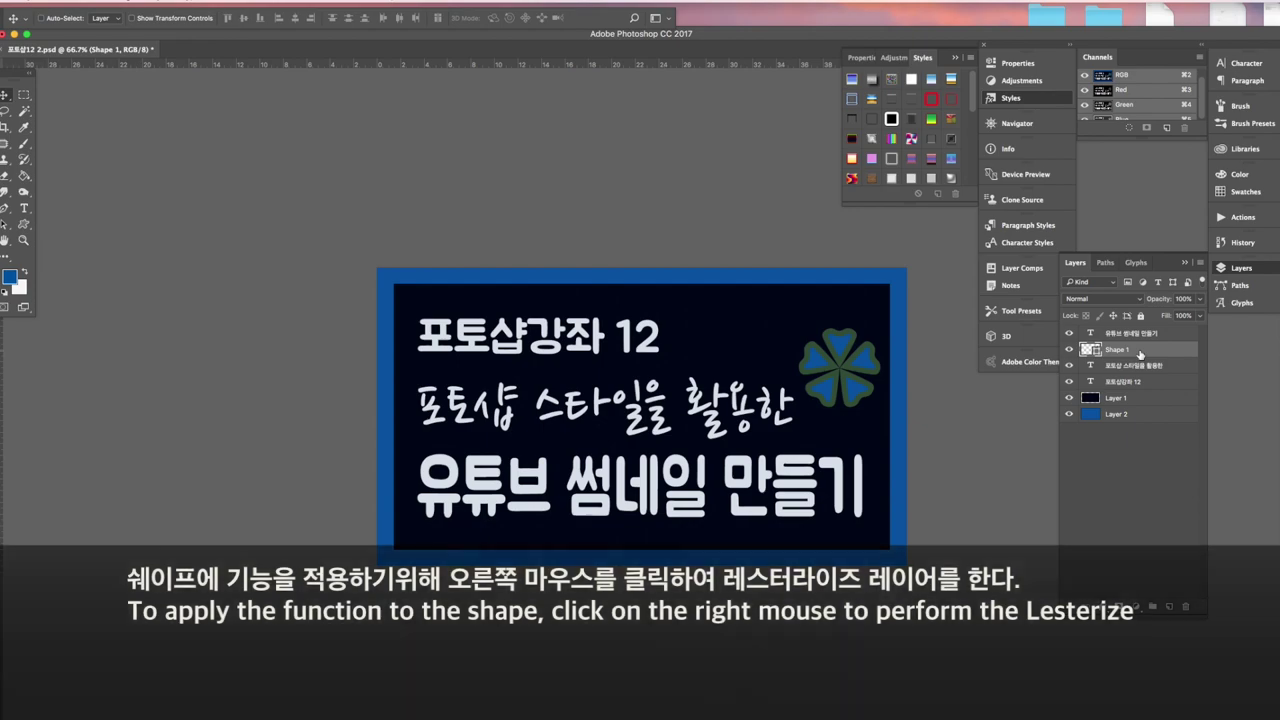
# Rasterize the Shape 1 layer and give the '포토샵강좌 12' title a gradient style.
pyautogui.rightClick(1140, 354)
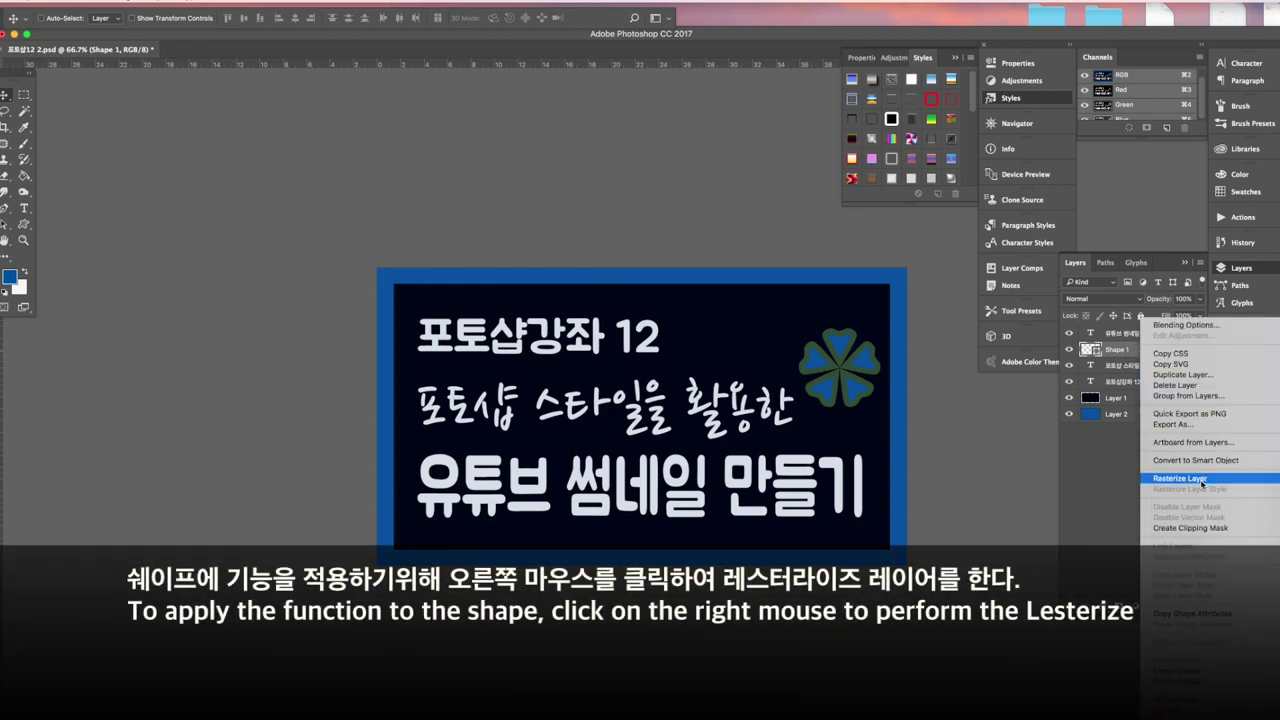
pyautogui.click(1180, 478)
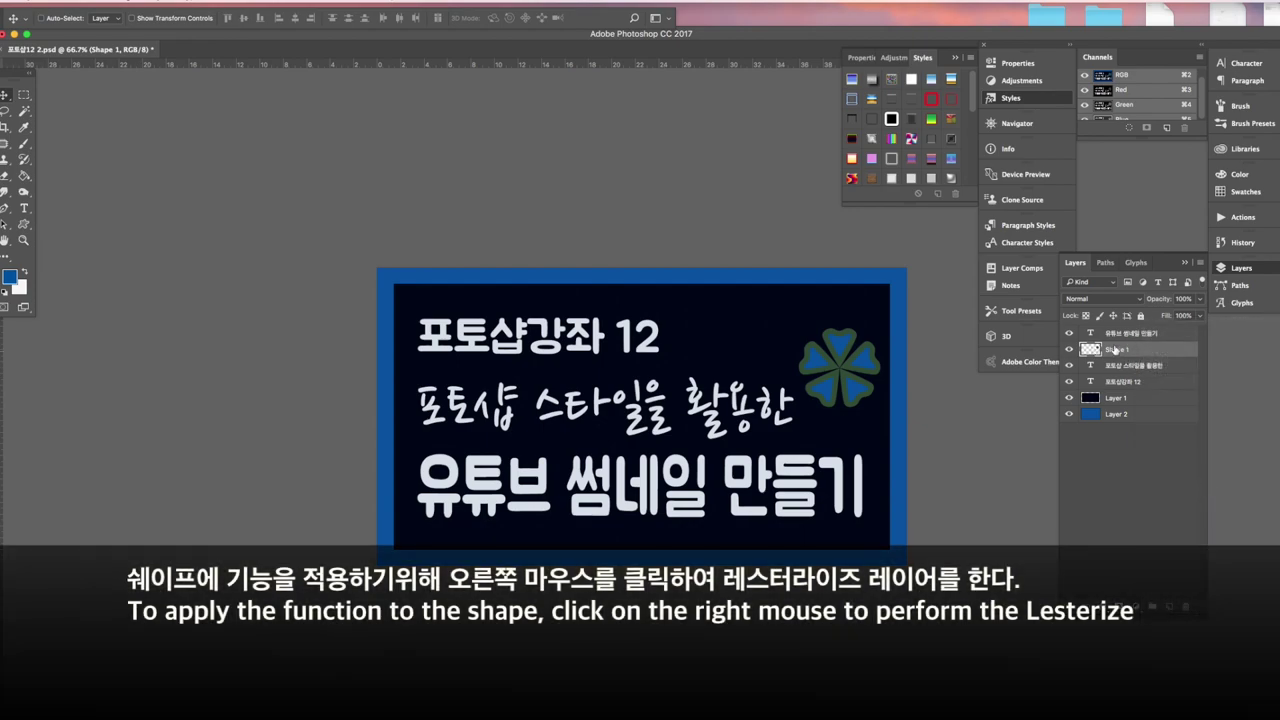
pyautogui.click(1126, 384)
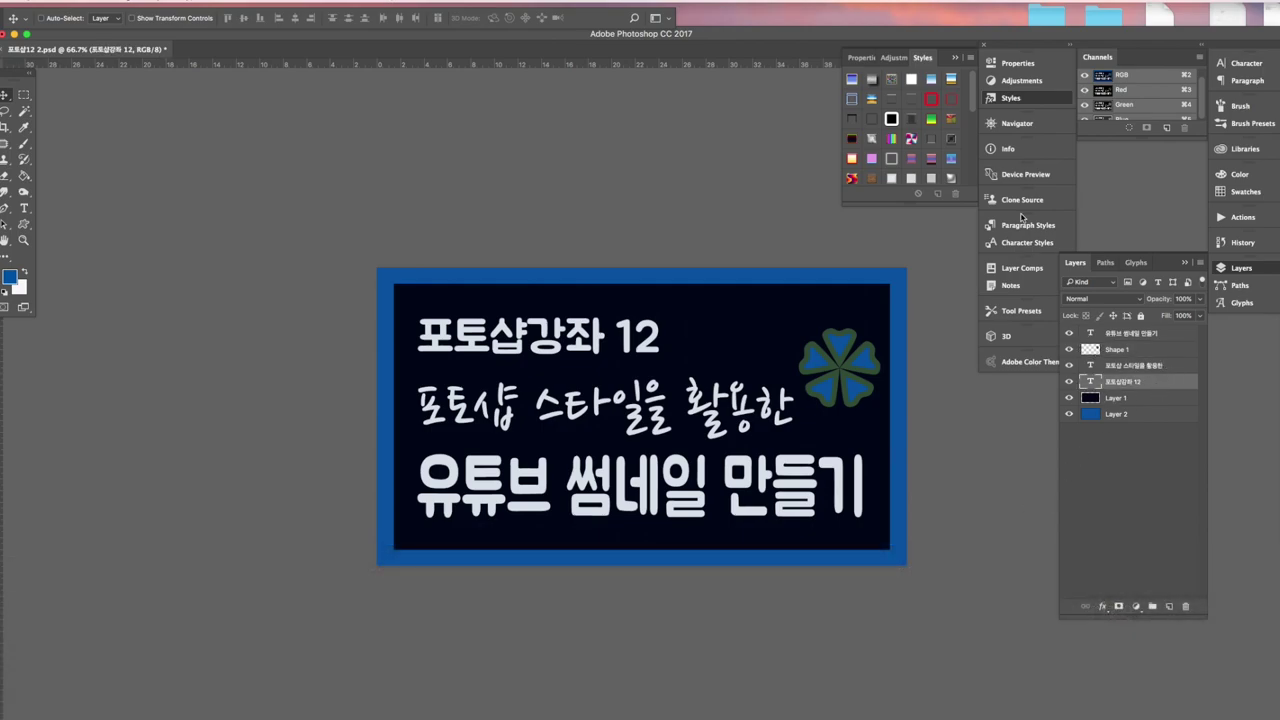
pyautogui.click(853, 97)
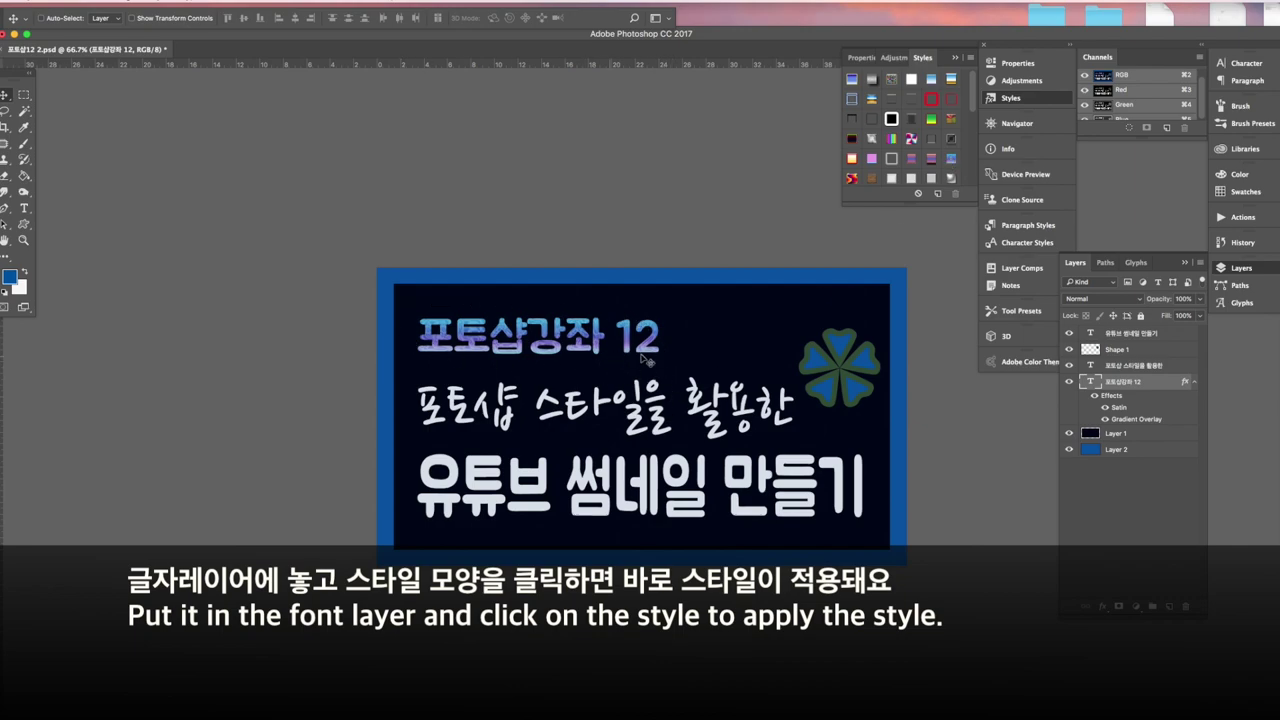
# Apply a bevelled gold style to the middle line and a gradient-plus-outline style to '유튜브 썸네일 만들기'.
pyautogui.click(690, 418)
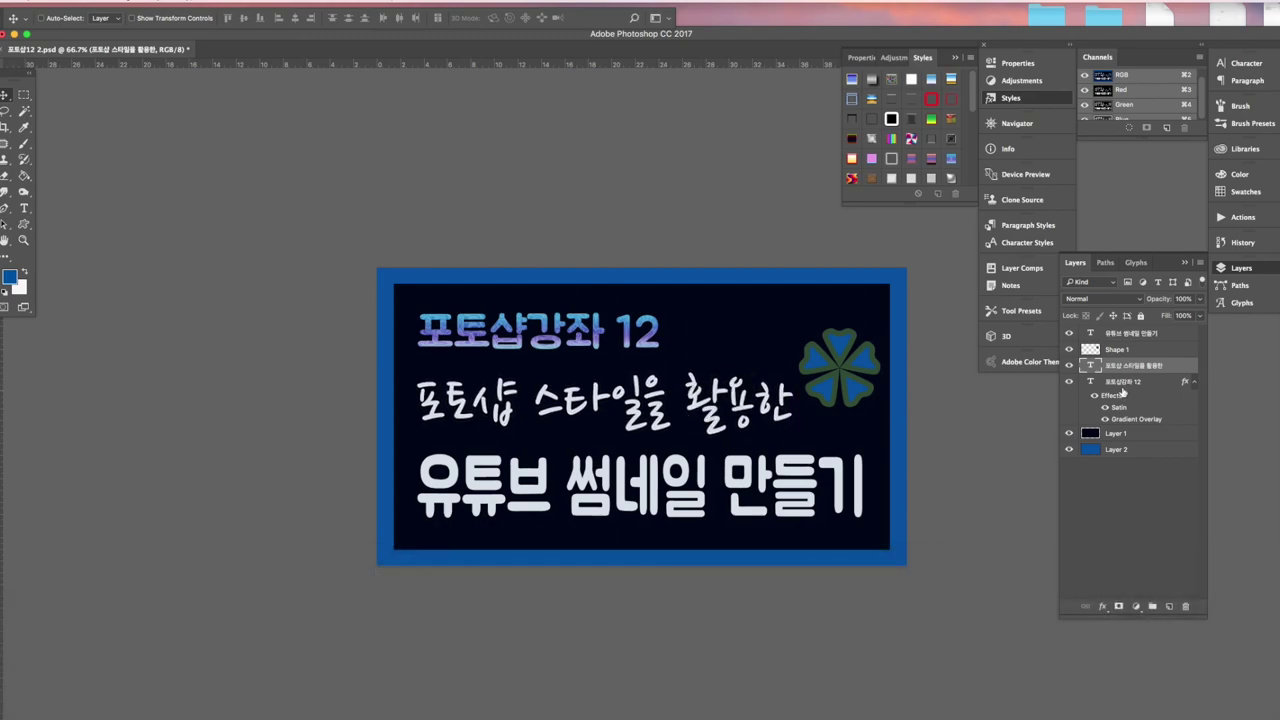
pyautogui.click(951, 80)
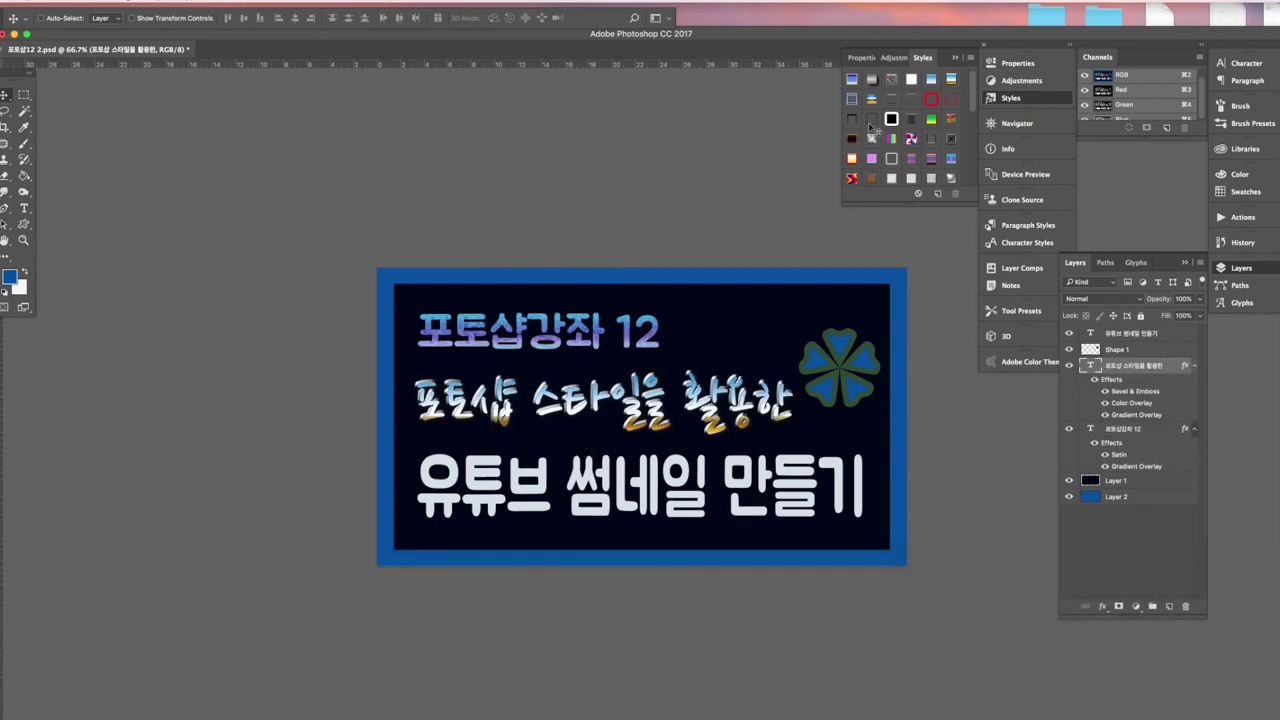
pyautogui.press('ctrl')
pyautogui.keyDown('ctrl'); pyautogui.click(810, 493); pyautogui.keyUp('ctrl')
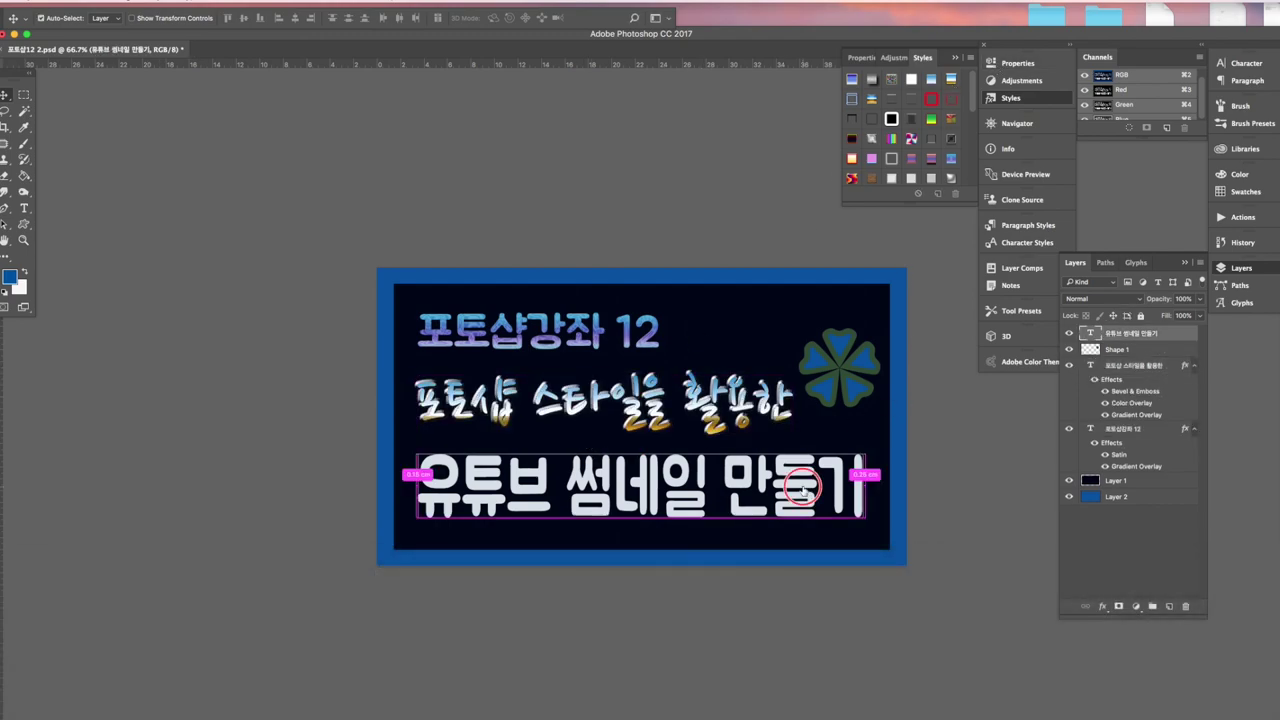
pyautogui.click(872, 78)
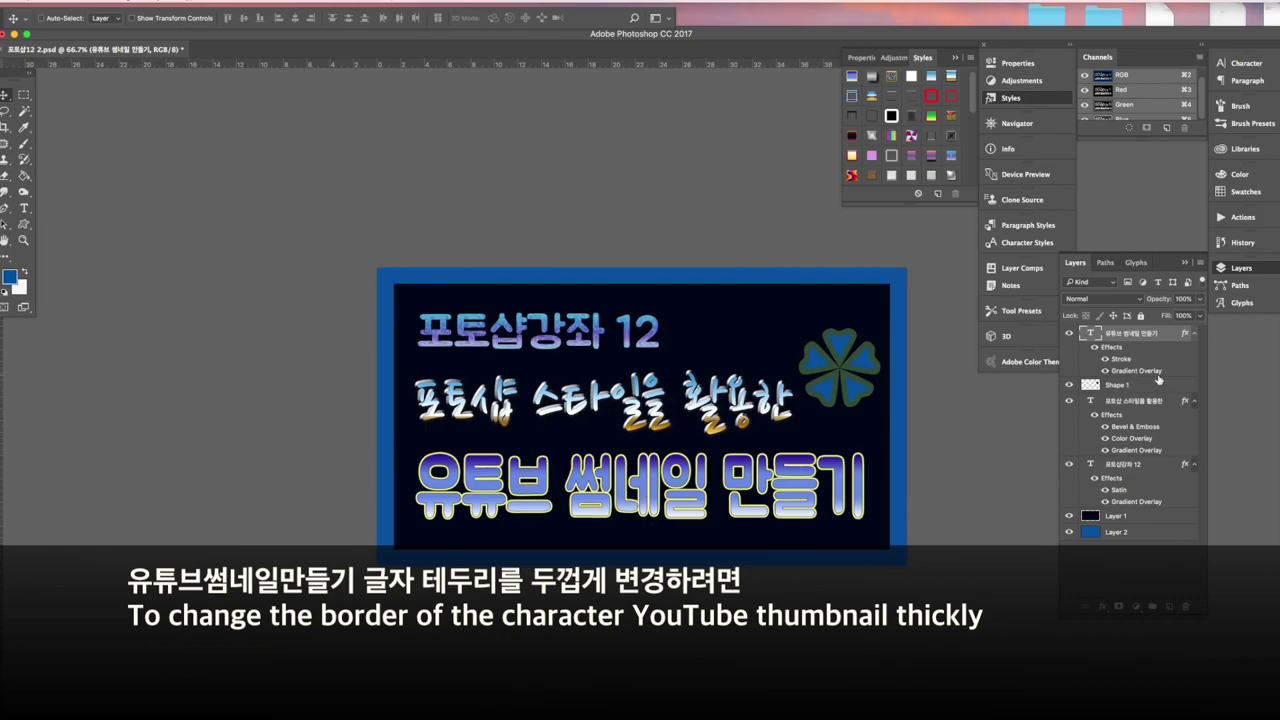
# Thicken the headline's yellow stroke to 21 px.
pyautogui.doubleClick(1121, 359)
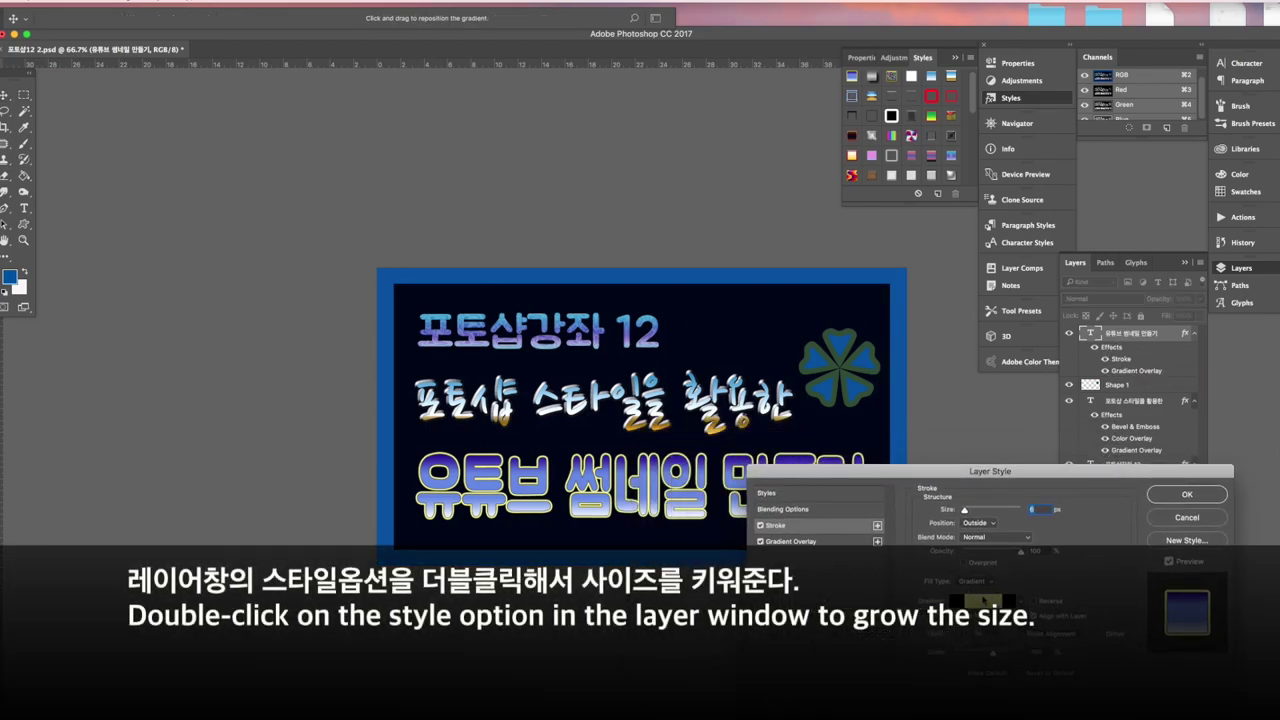
pyautogui.moveTo(964, 510); pyautogui.dragTo(969, 512)
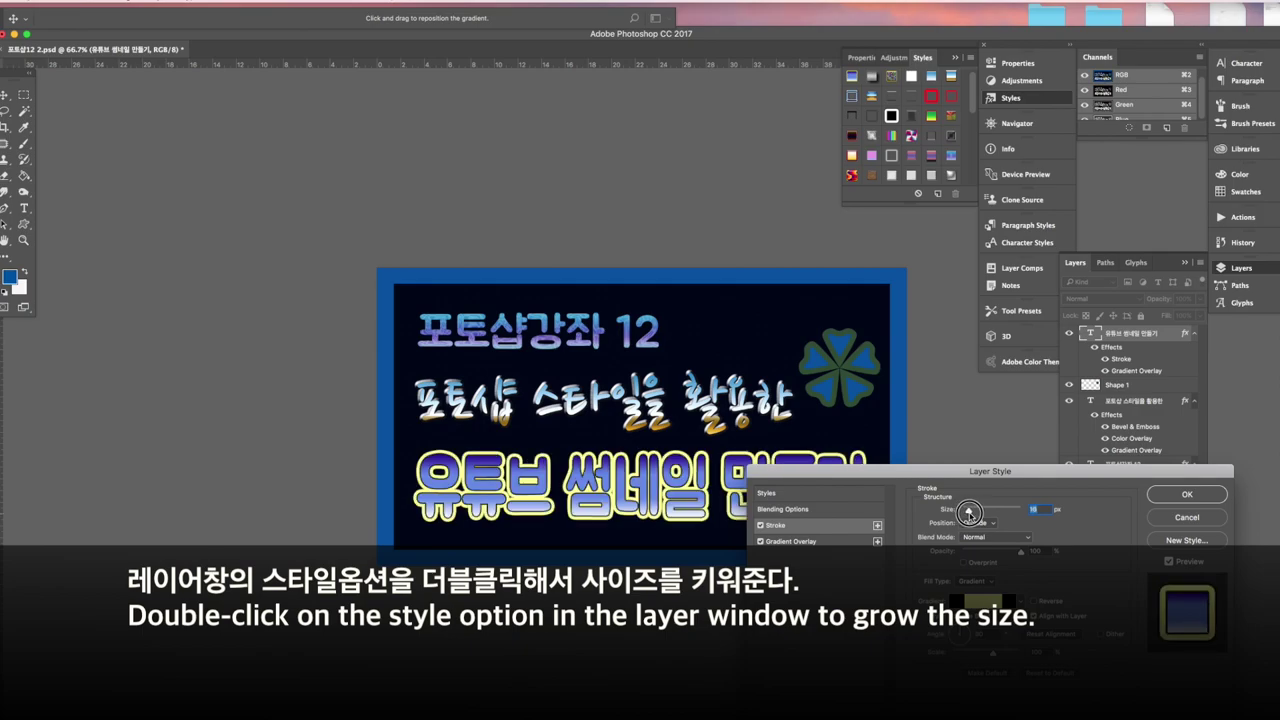
pyautogui.press('Return')
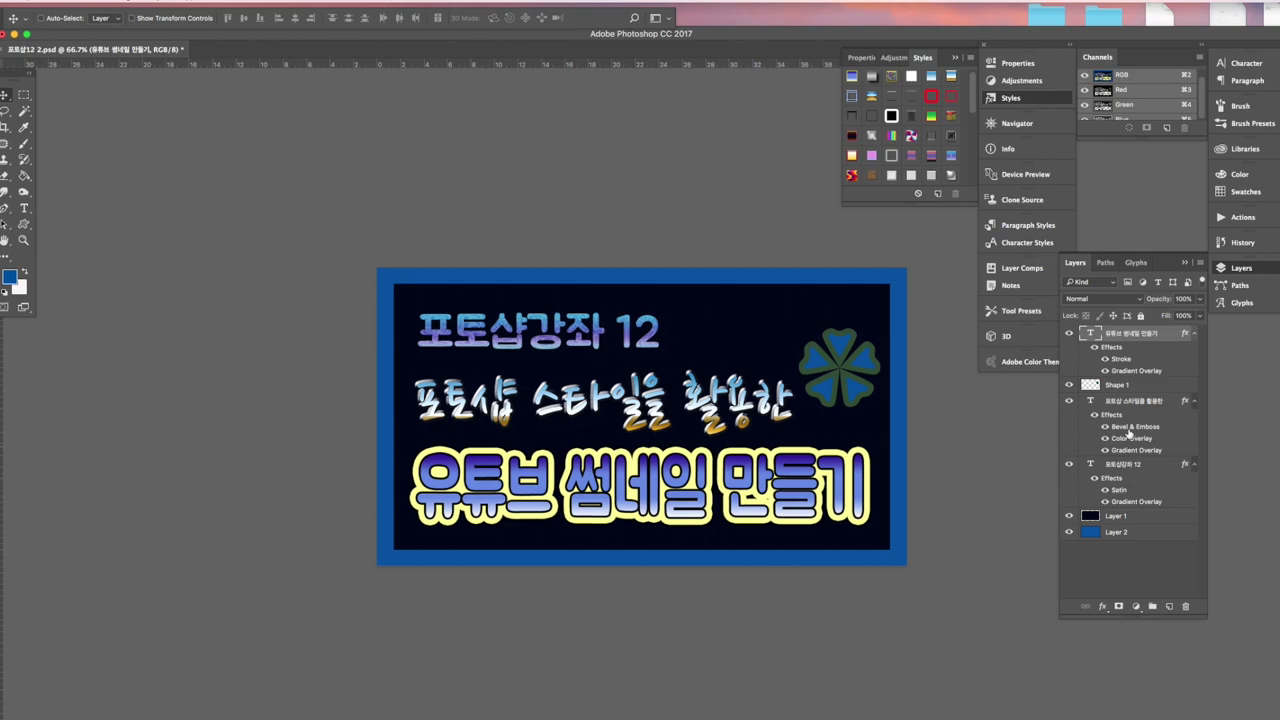
# Recolour the '포토샵강좌 12' gradient overlay stops with lighter blues.
pyautogui.doubleClick(1136, 501)
pyautogui.click(992, 548)
pyautogui.click(942, 594)
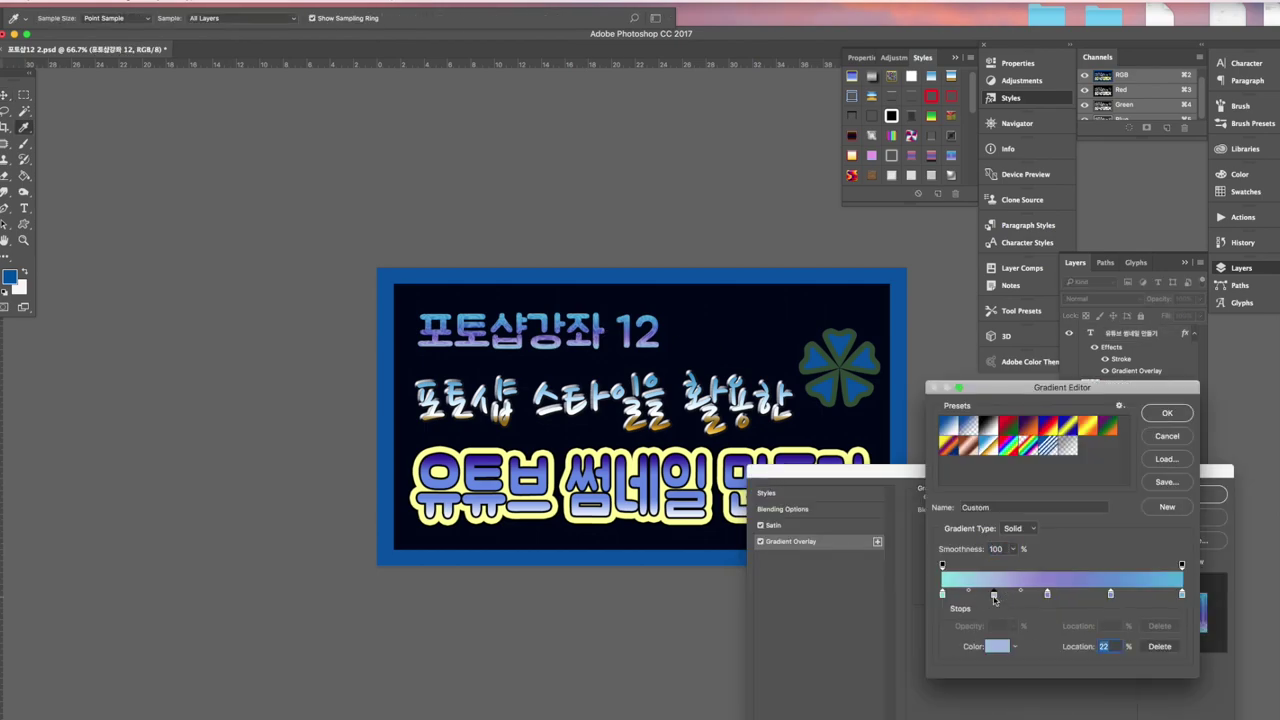
pyautogui.doubleClick(993, 595)
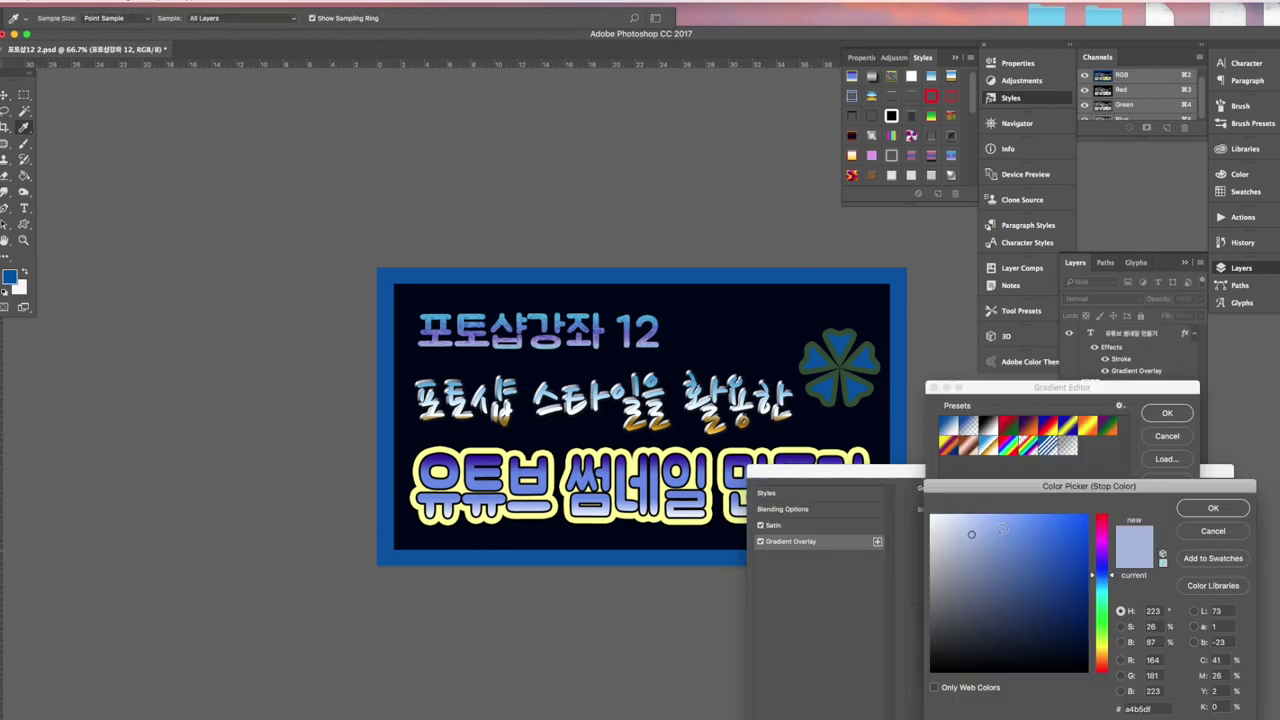
pyautogui.click(1209, 511)
pyautogui.doubleClick(1111, 595)
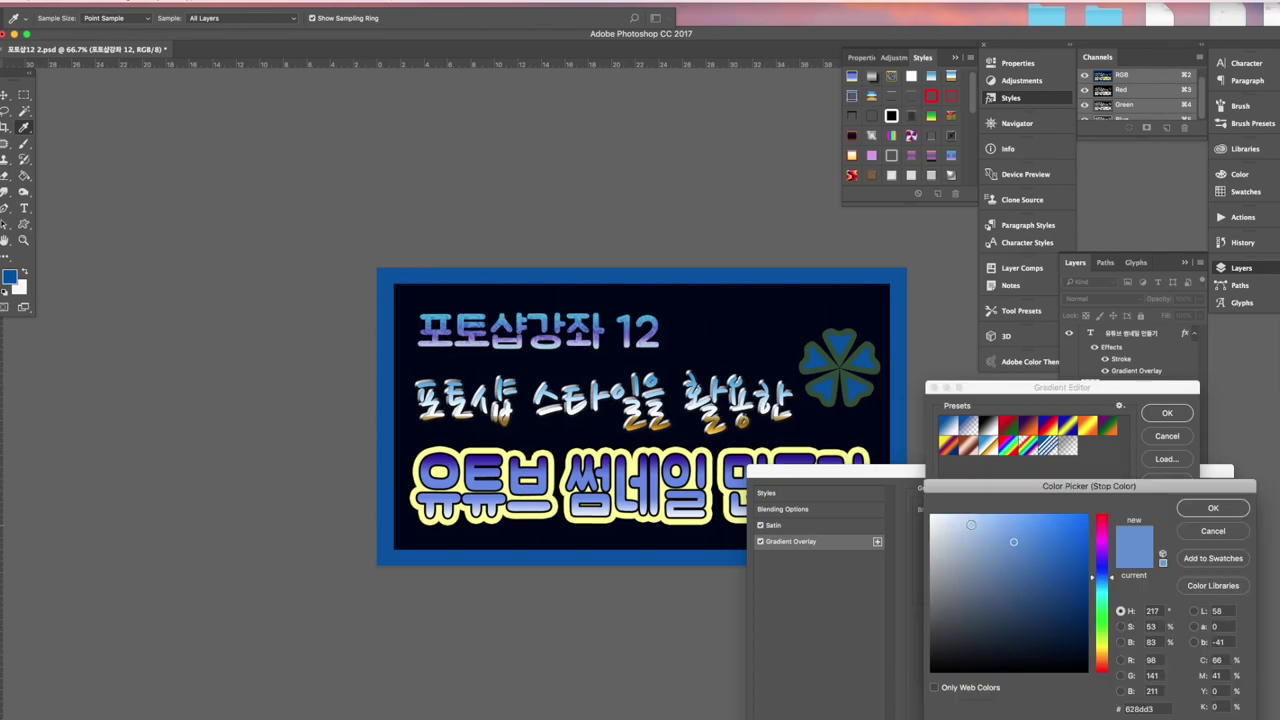
pyautogui.click(987, 531)
pyautogui.click(1210, 508)
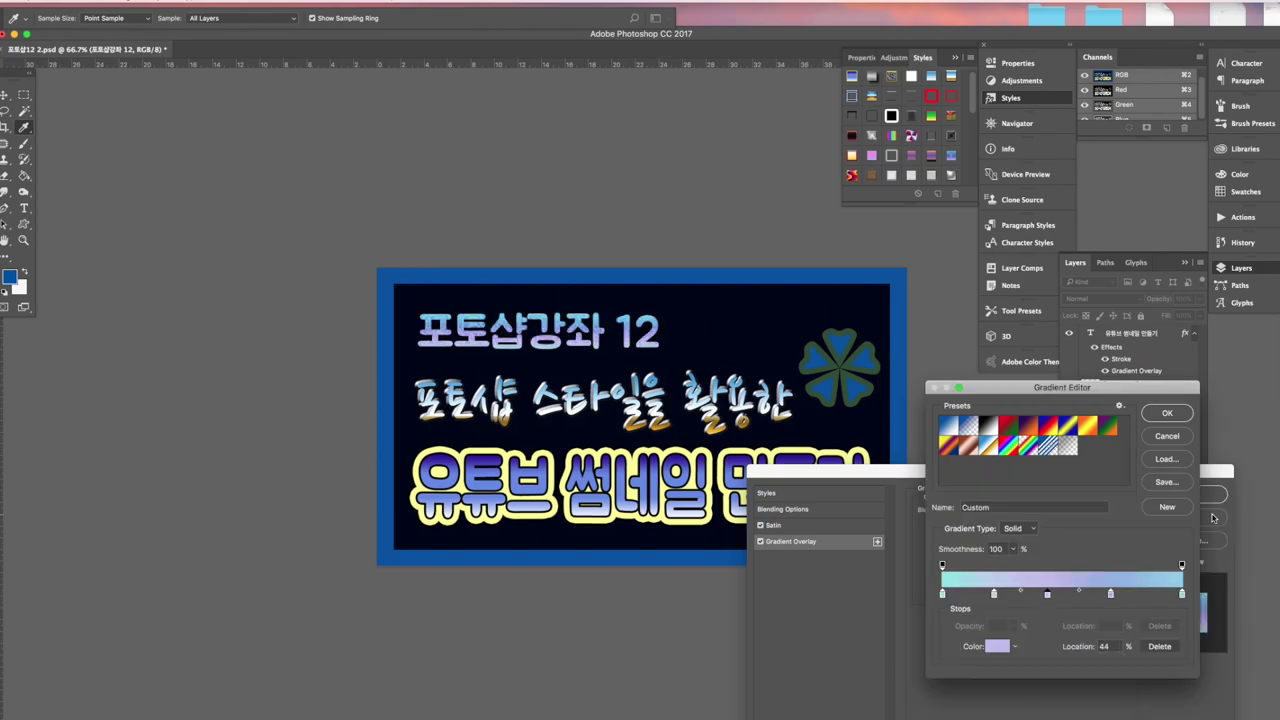
pyautogui.click(1179, 416)
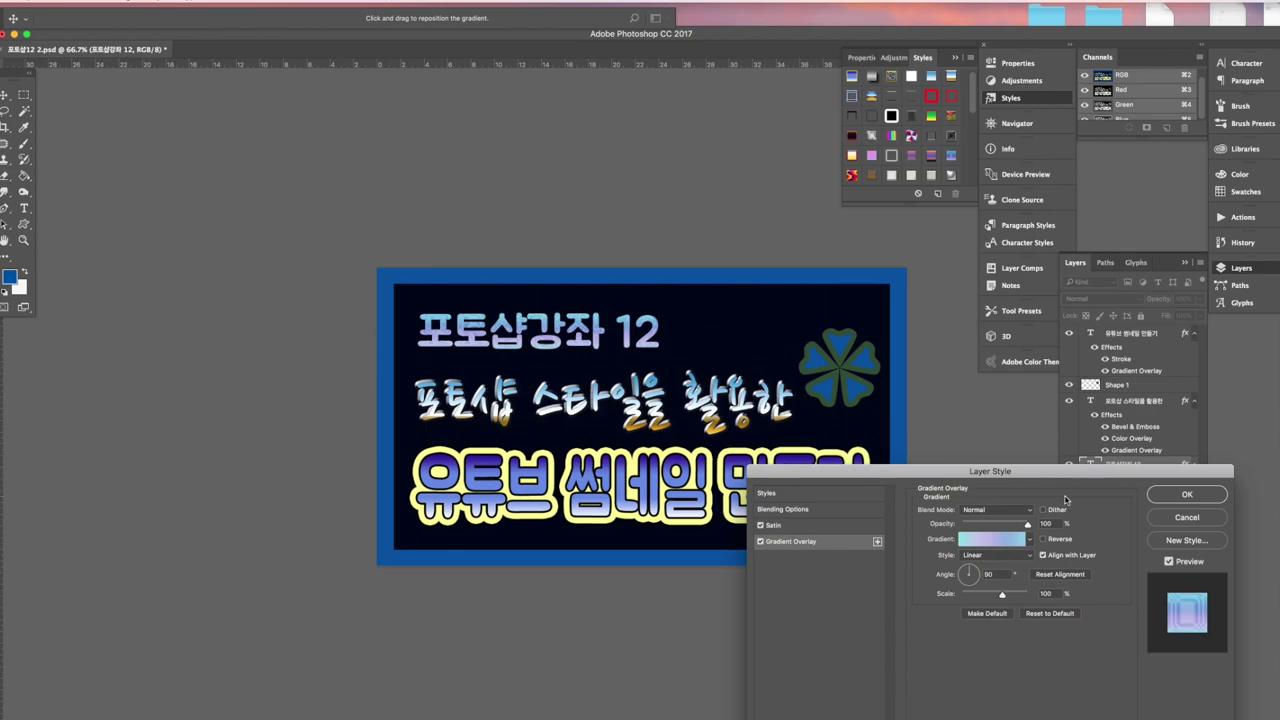
pyautogui.press('Return')
pyautogui.click(718, 428)
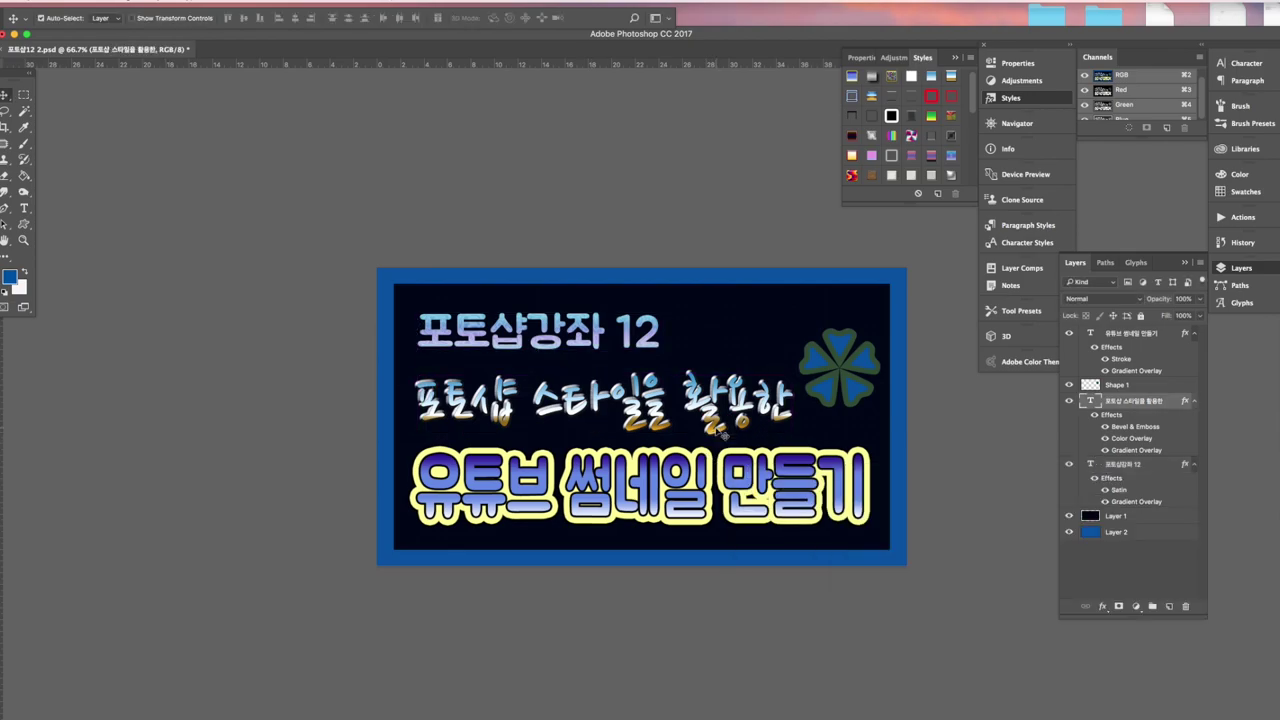
# Switch the '포토샵 스타일을 활용한' gradient overlay to the Orange, Yellow, Orange preset.
pyautogui.hotkey('ctrl', '-')
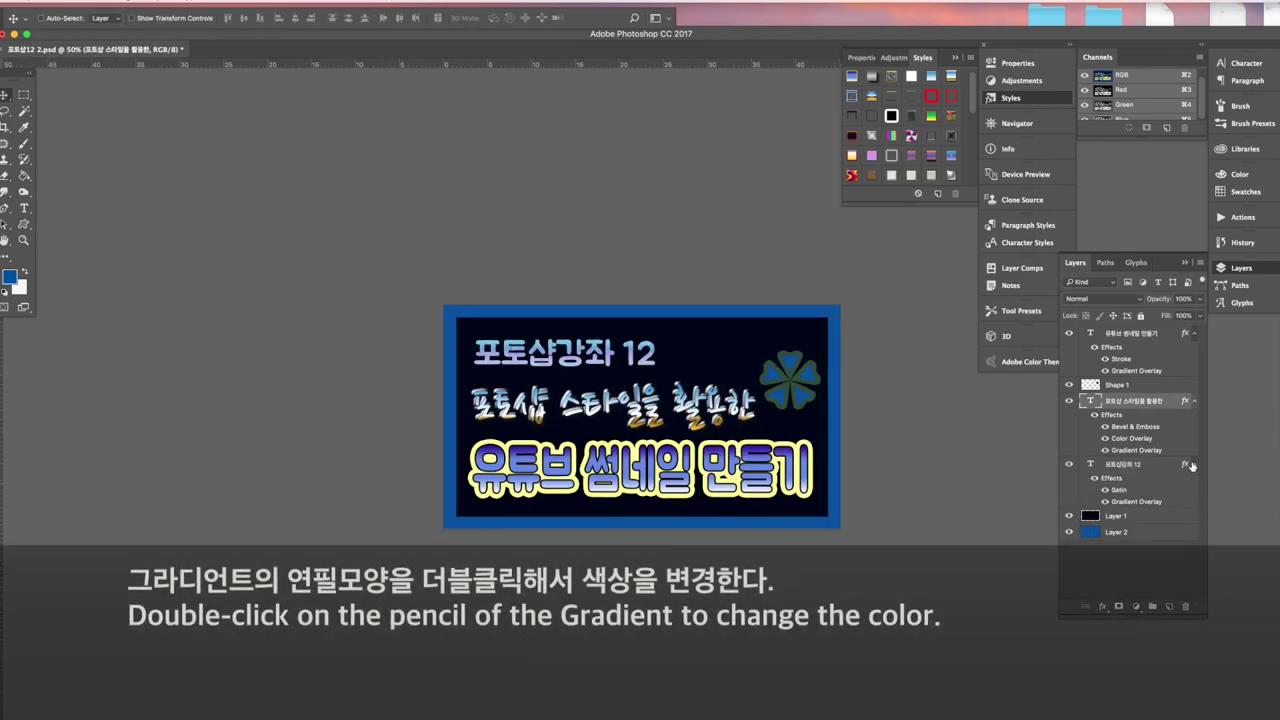
pyautogui.doubleClick(1137, 450)
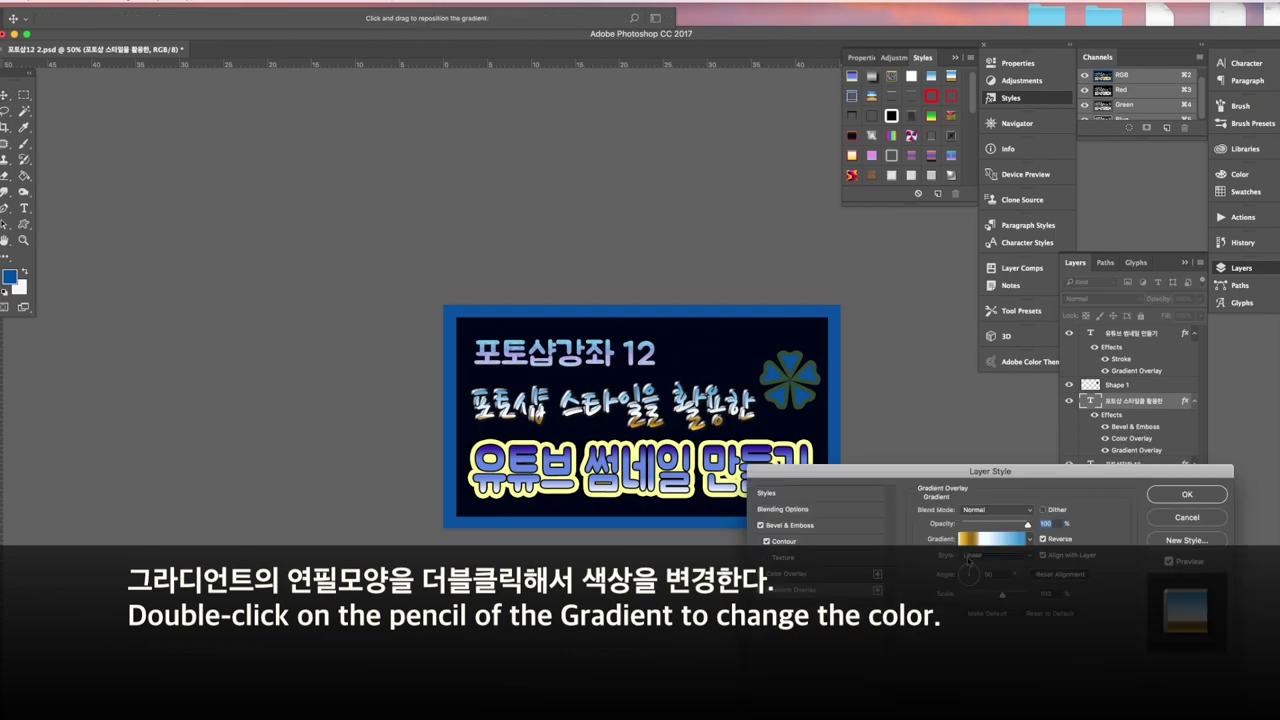
pyautogui.doubleClick(990, 539)
pyautogui.moveTo(1135, 595)
pyautogui.mouseDown()
pyautogui.moveTo(1159, 595)
pyautogui.moveTo(1161, 655)
pyautogui.mouseUp()
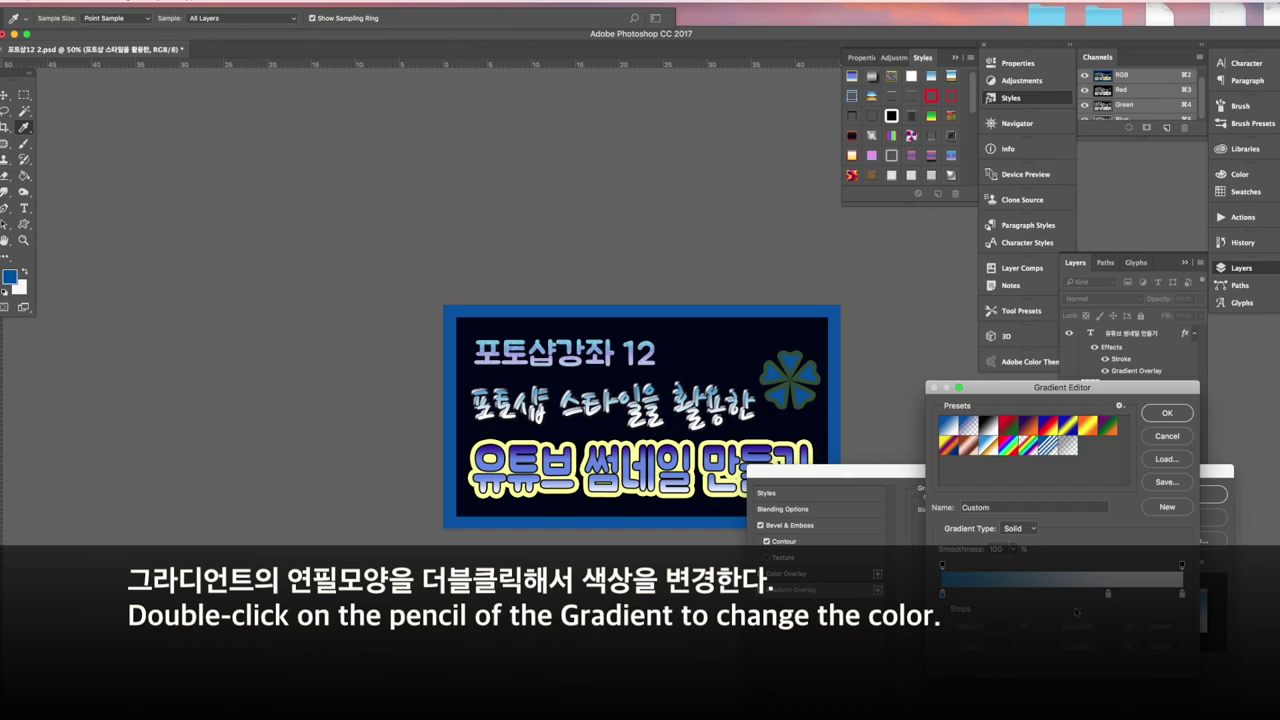
pyautogui.press('Return')
pyautogui.doubleClick(976, 540)
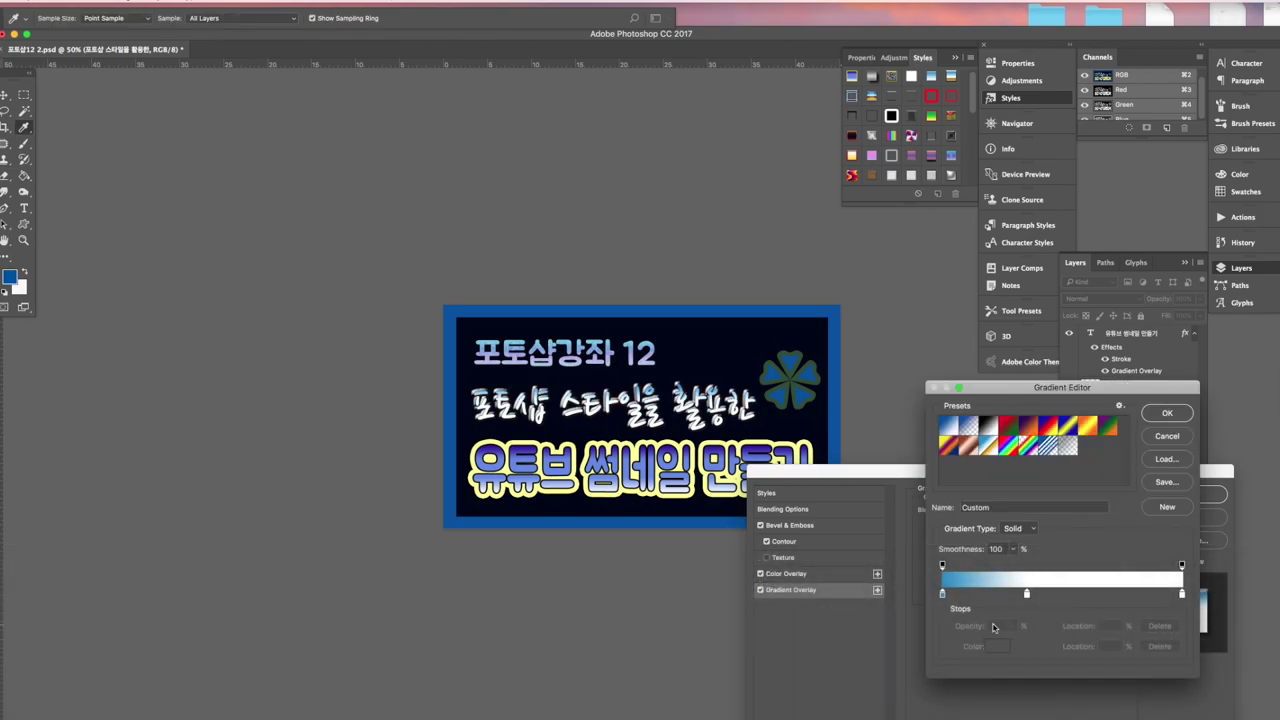
pyautogui.click(1182, 594)
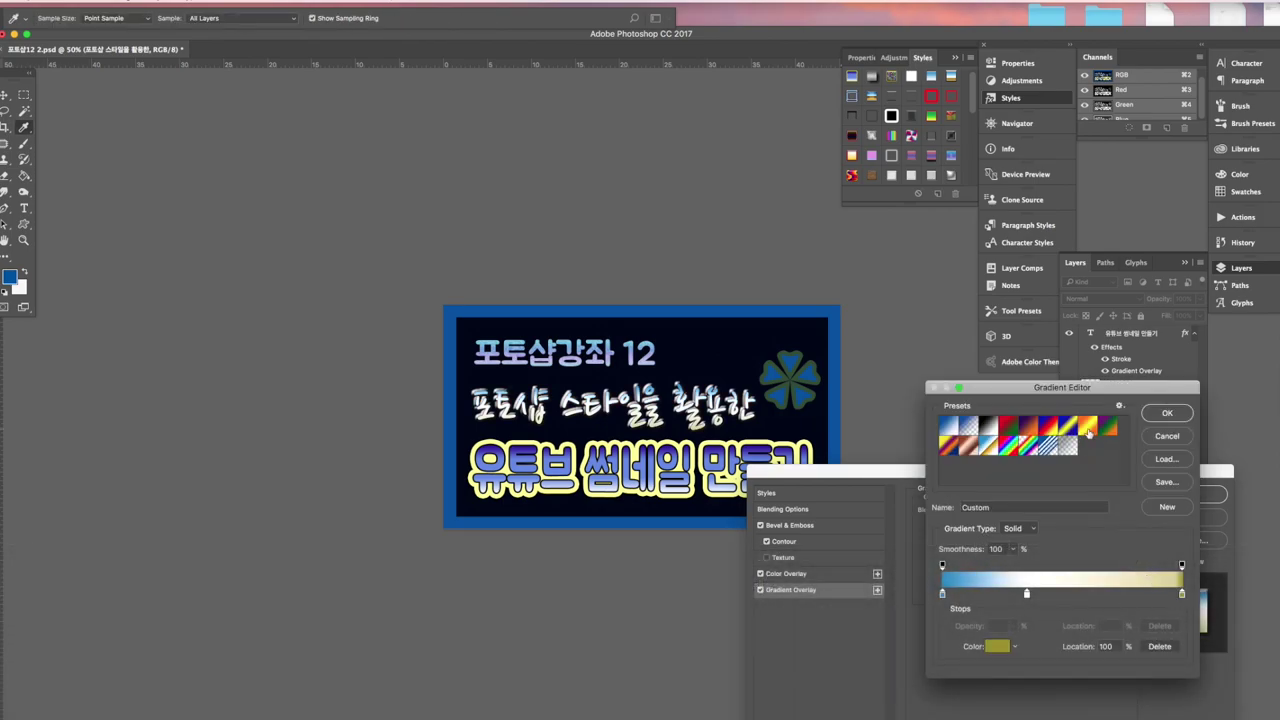
pyautogui.click(1088, 430)
pyautogui.click(1186, 418)
pyautogui.click(1205, 496)
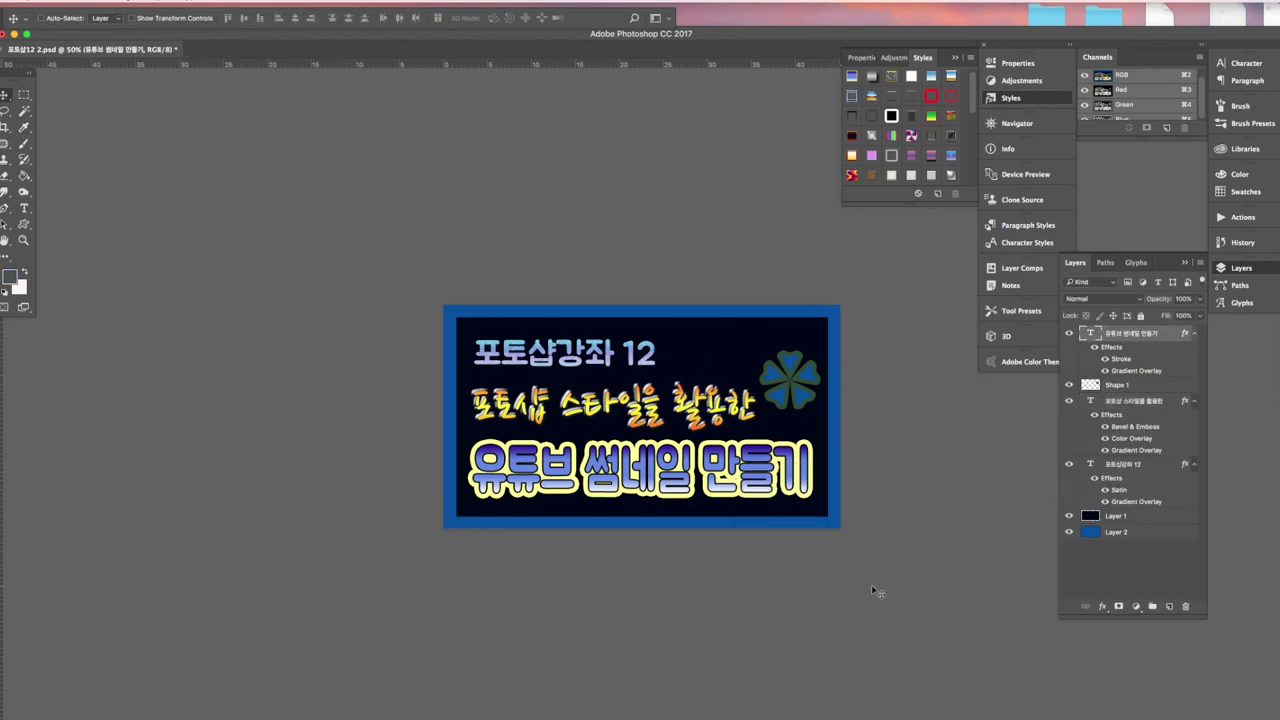
pyautogui.click(1130, 532)
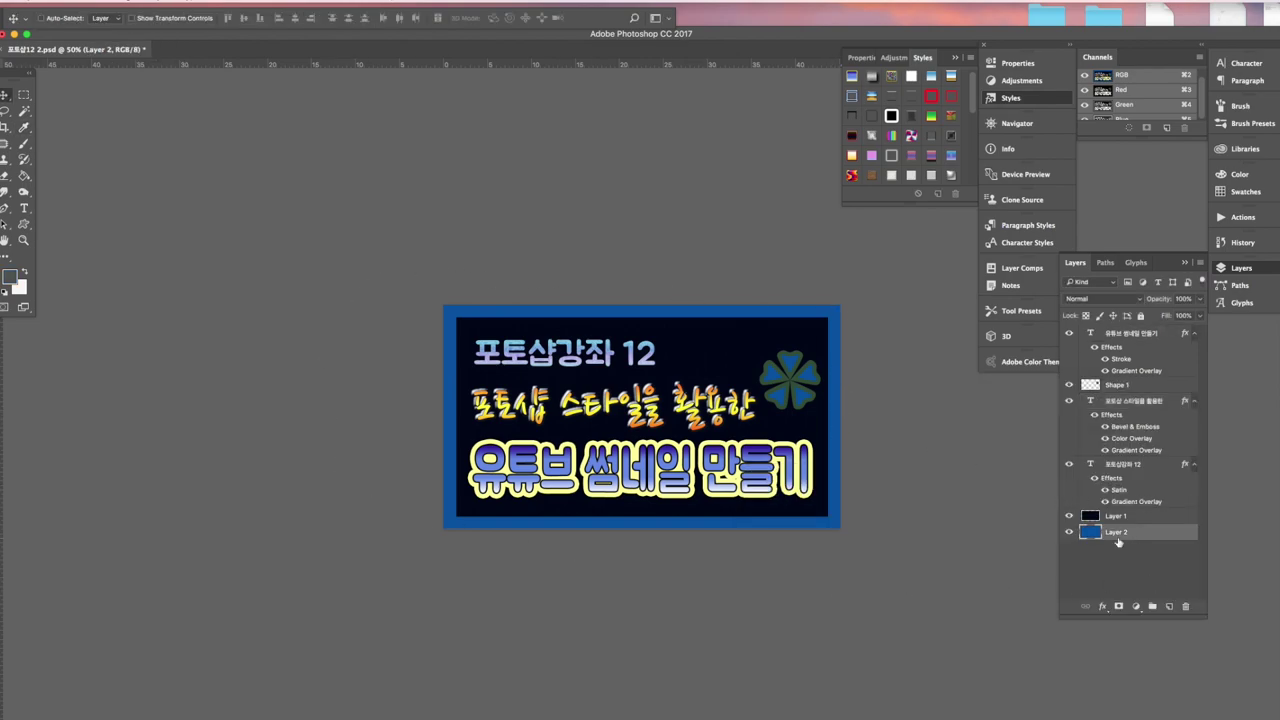
# Fill the border layer with light blue #438ad4.
pyautogui.click(10, 277)
pyautogui.moveTo(1070, 553); pyautogui.dragTo(1038, 540)
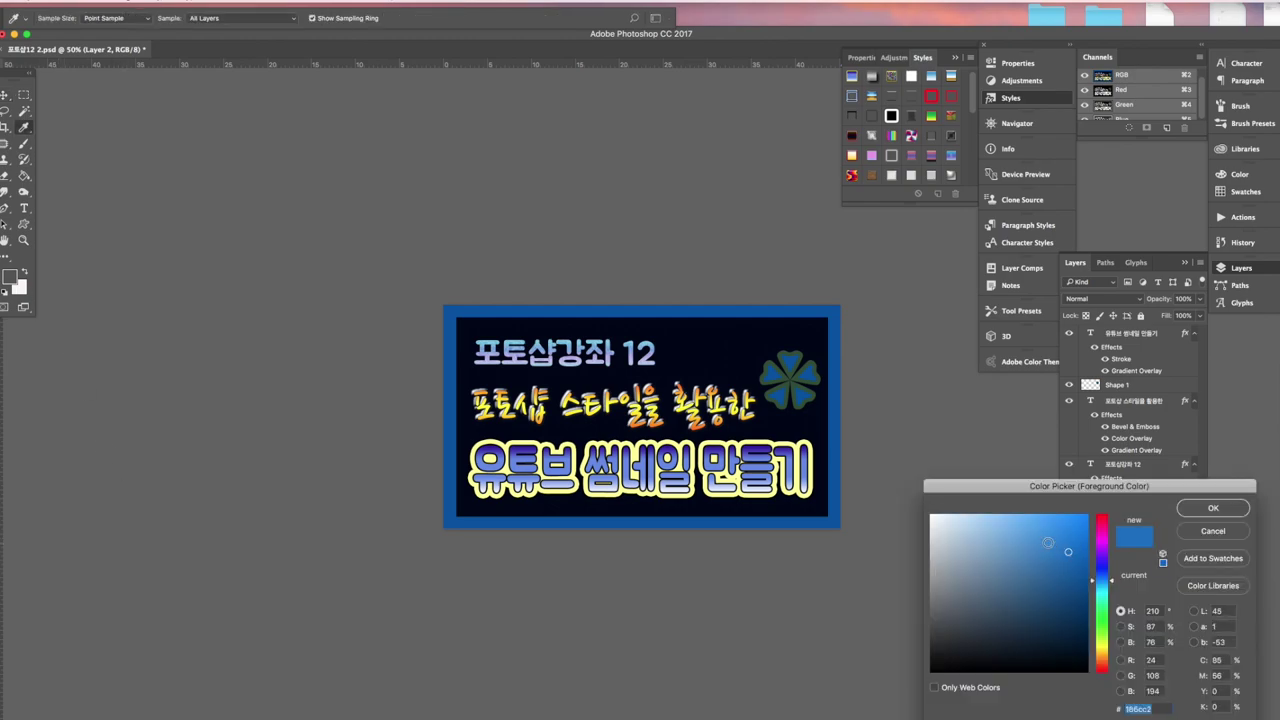
pyautogui.click(1213, 509)
pyautogui.hotkey('alt', 'BackSpace')
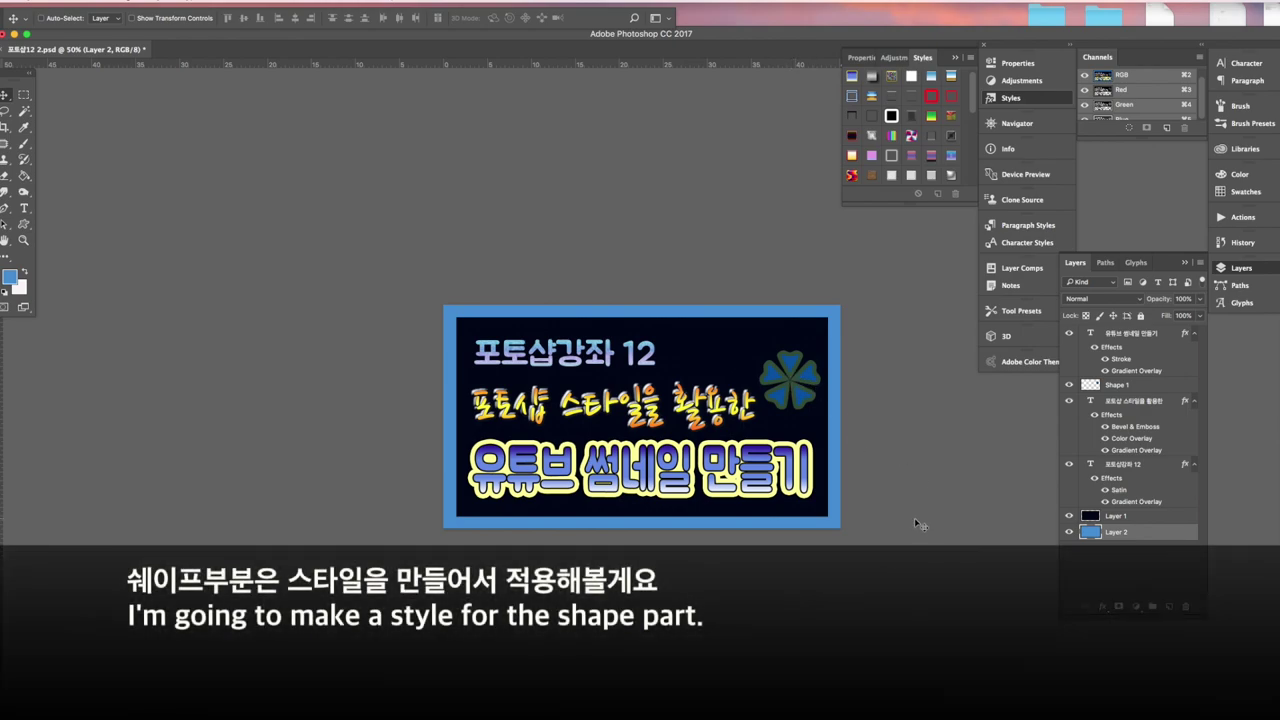
# Save the thumbnail document.
pyautogui.hotkey('ctrl', '+')
pyautogui.hotkey('ctrl', 's')
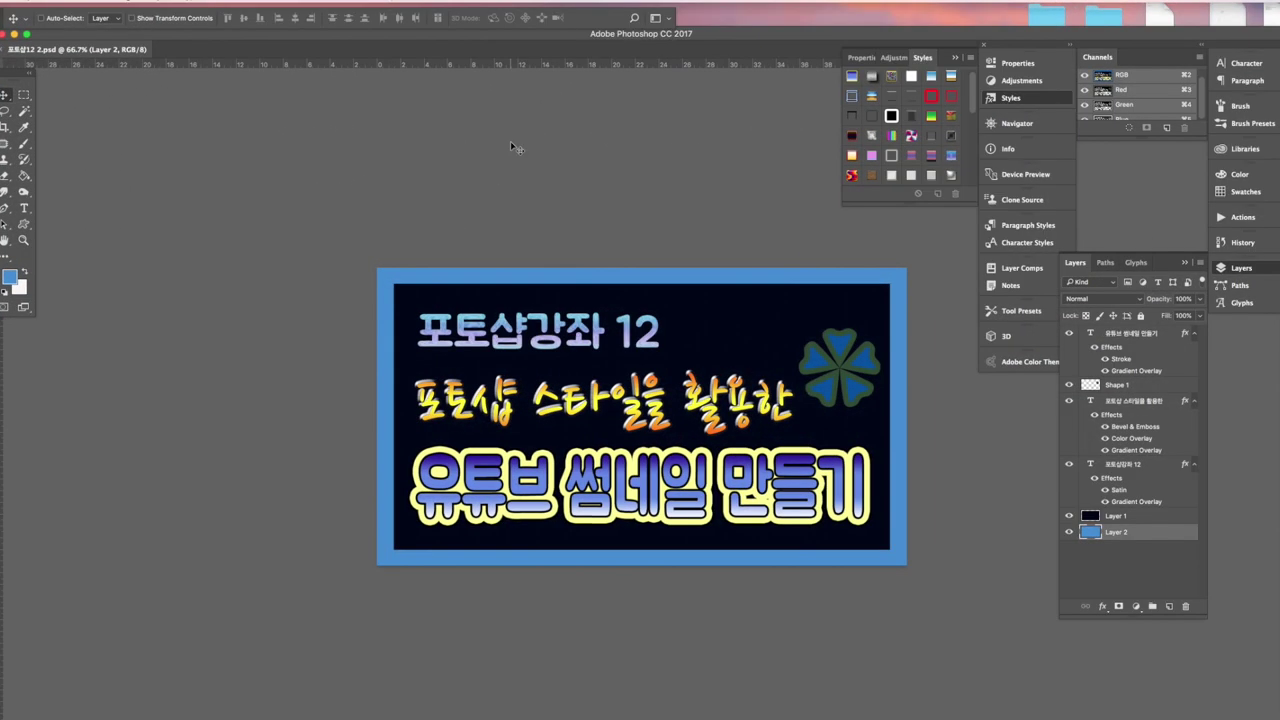
pyautogui.hotkey('ctrl', 'n')
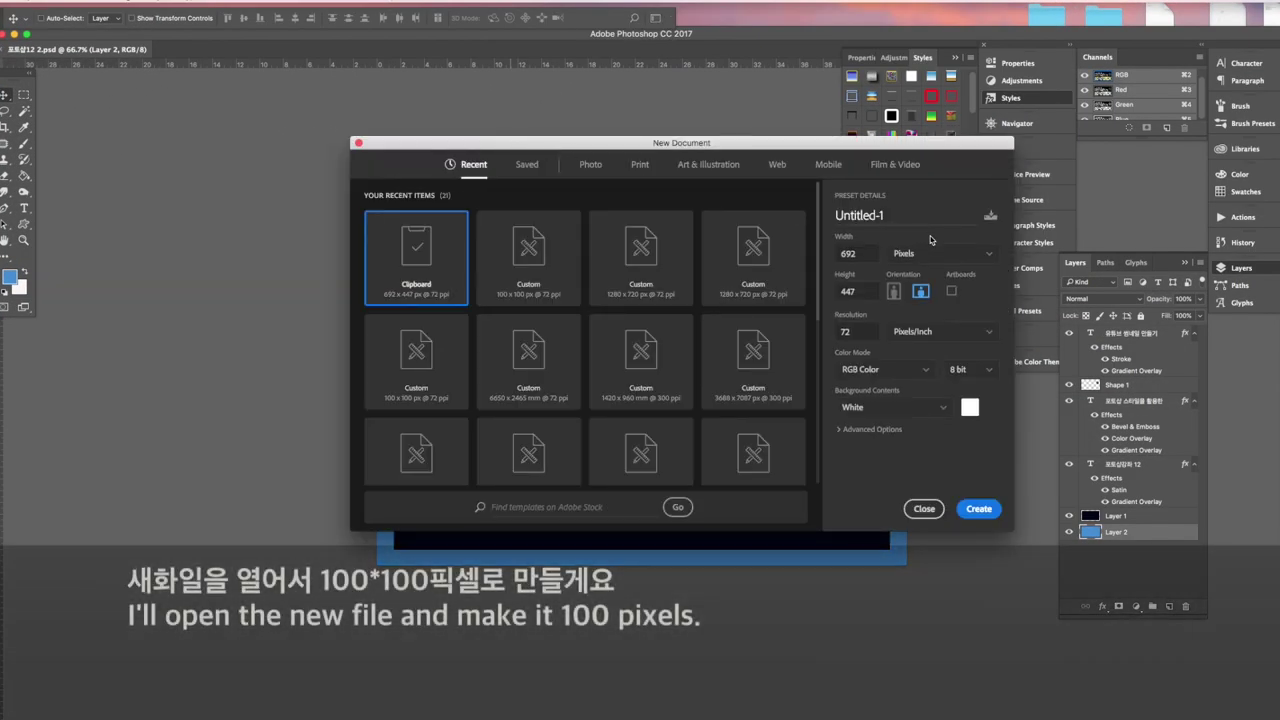
# Create a new 100×100 pixel document.
pyautogui.doubleClick(848, 253)
pyautogui.write('100')
pyautogui.press('Tab')
pyautogui.write('100')
pyautogui.press('Return')
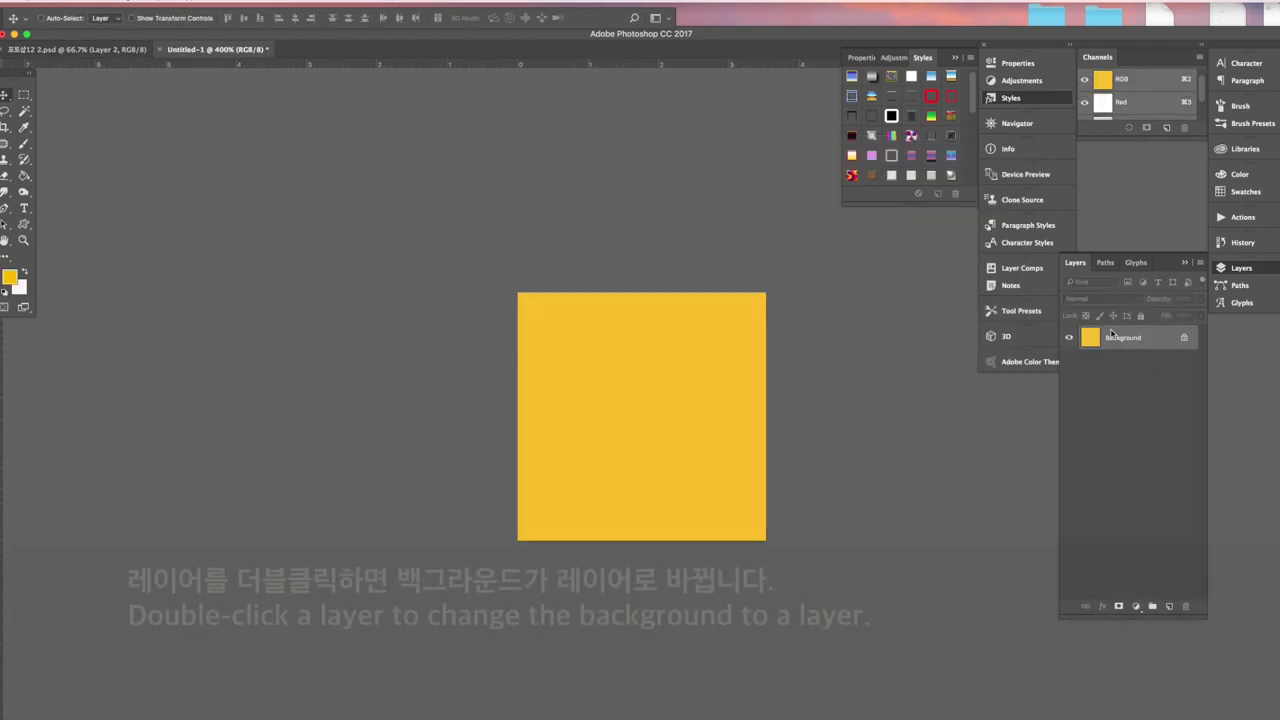
# Convert the background to Layer 0 and shrink the yellow square, leaving a transparent margin.
pyautogui.doubleClick(1115, 338)
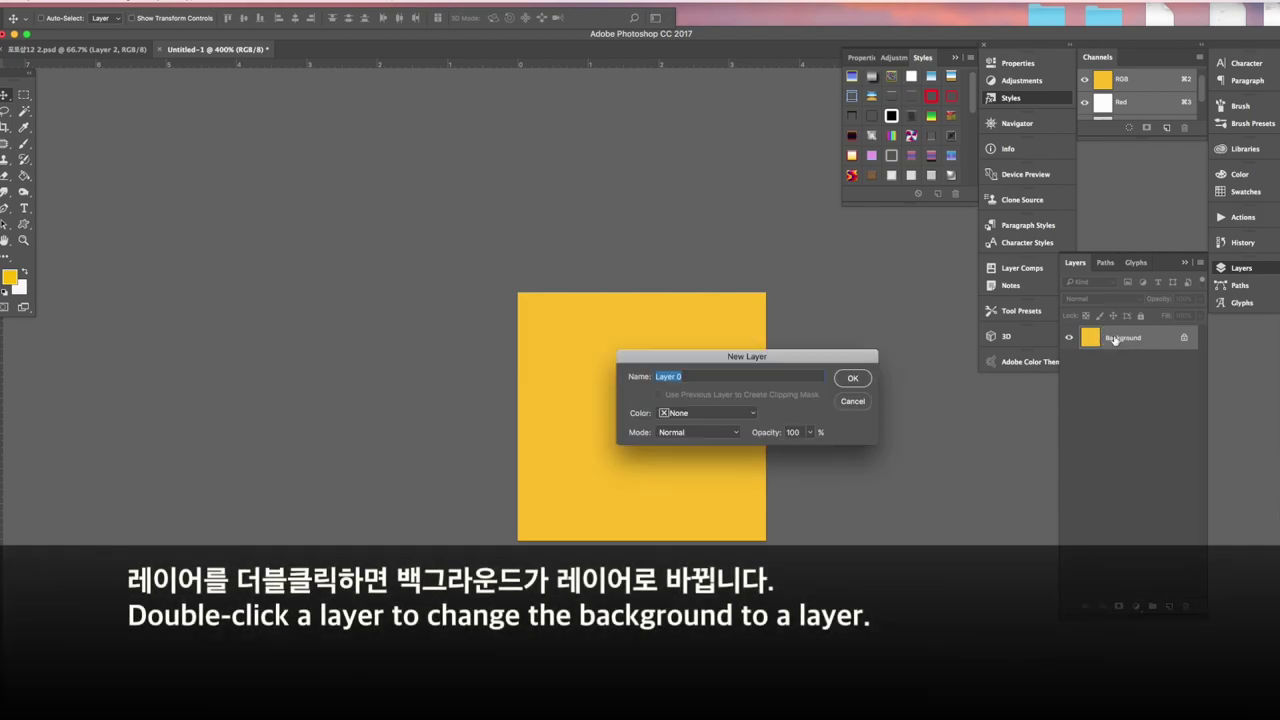
pyautogui.click(856, 380)
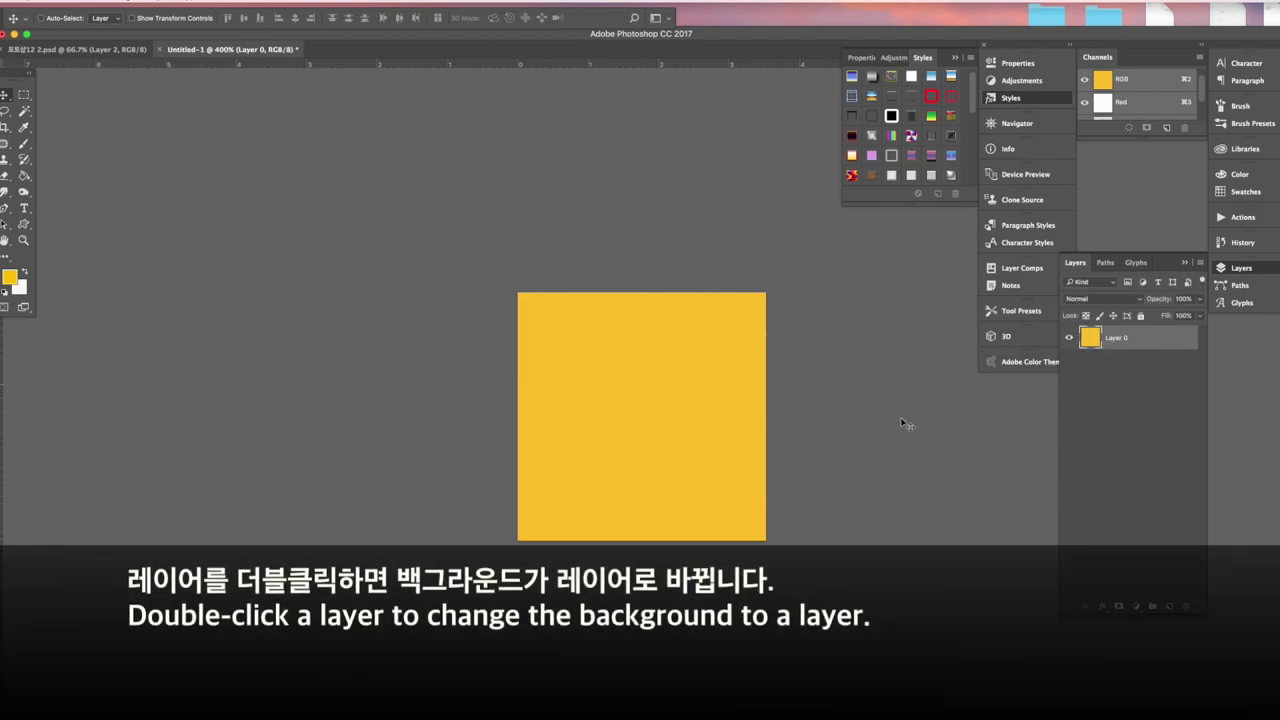
pyautogui.hotkey('ctrl', 't')
pyautogui.moveTo(765, 293); pyautogui.dragTo(744, 316)
pyautogui.press('Return')
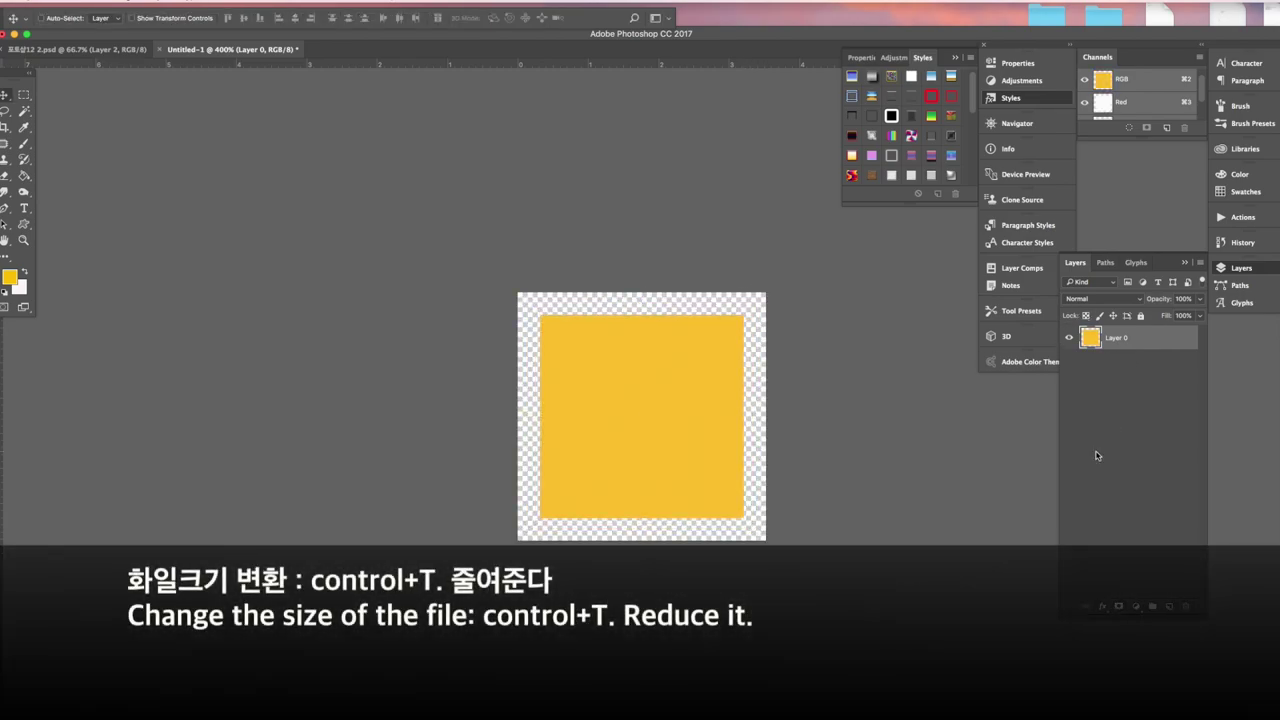
pyautogui.click(1102, 606)
# Add a red stroke, bevel and emboss, and orange-yellow gradient overlay to the square.
pyautogui.click(1125, 585)
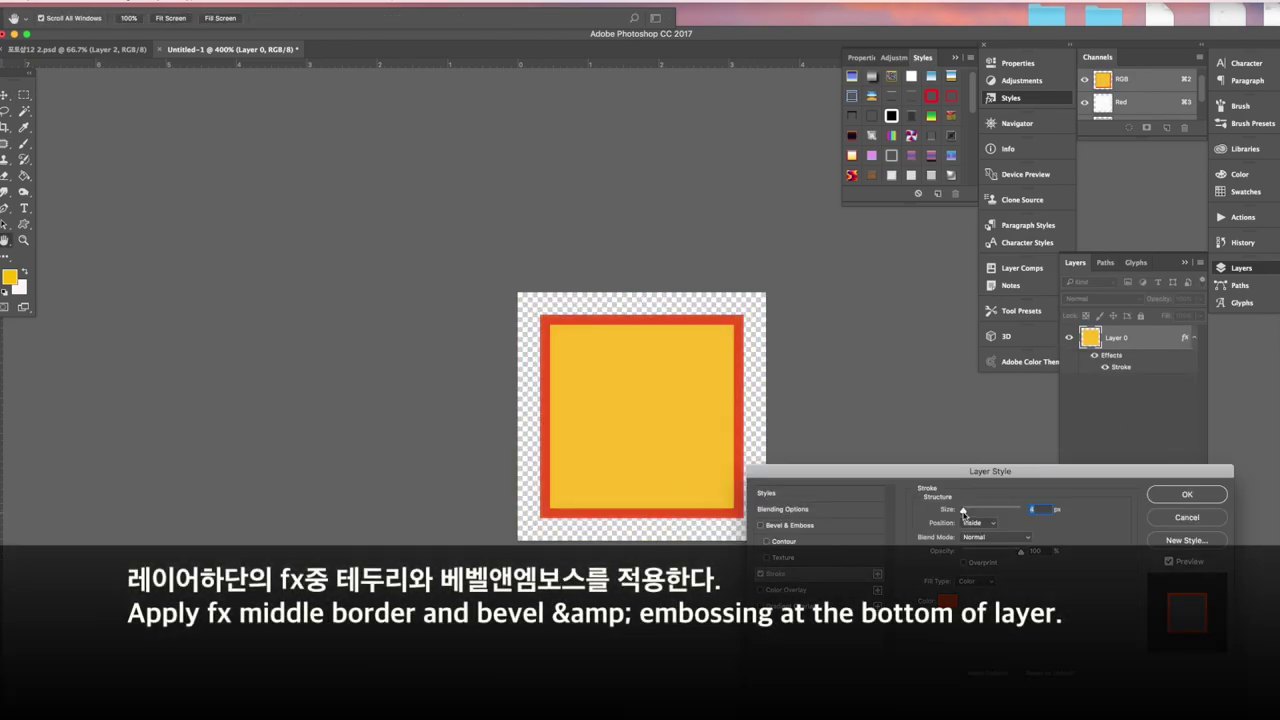
pyautogui.press('Return')
pyautogui.click(1102, 606)
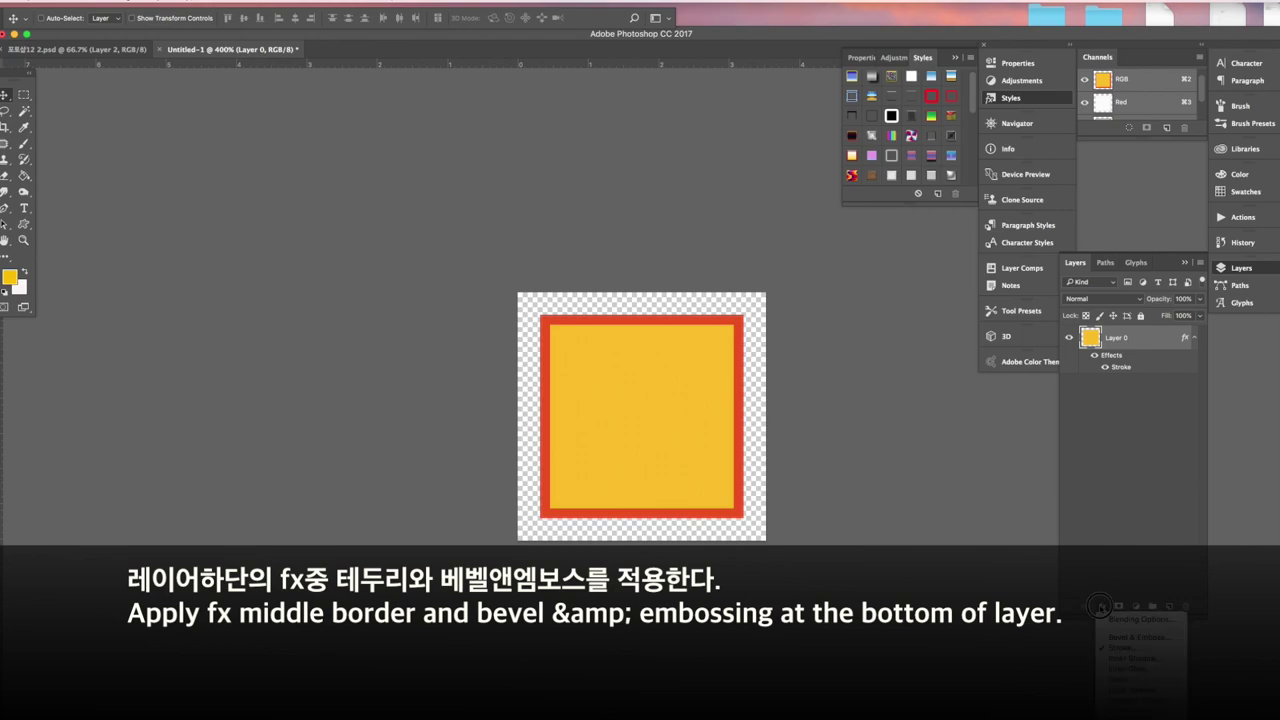
pyautogui.click(1140, 637)
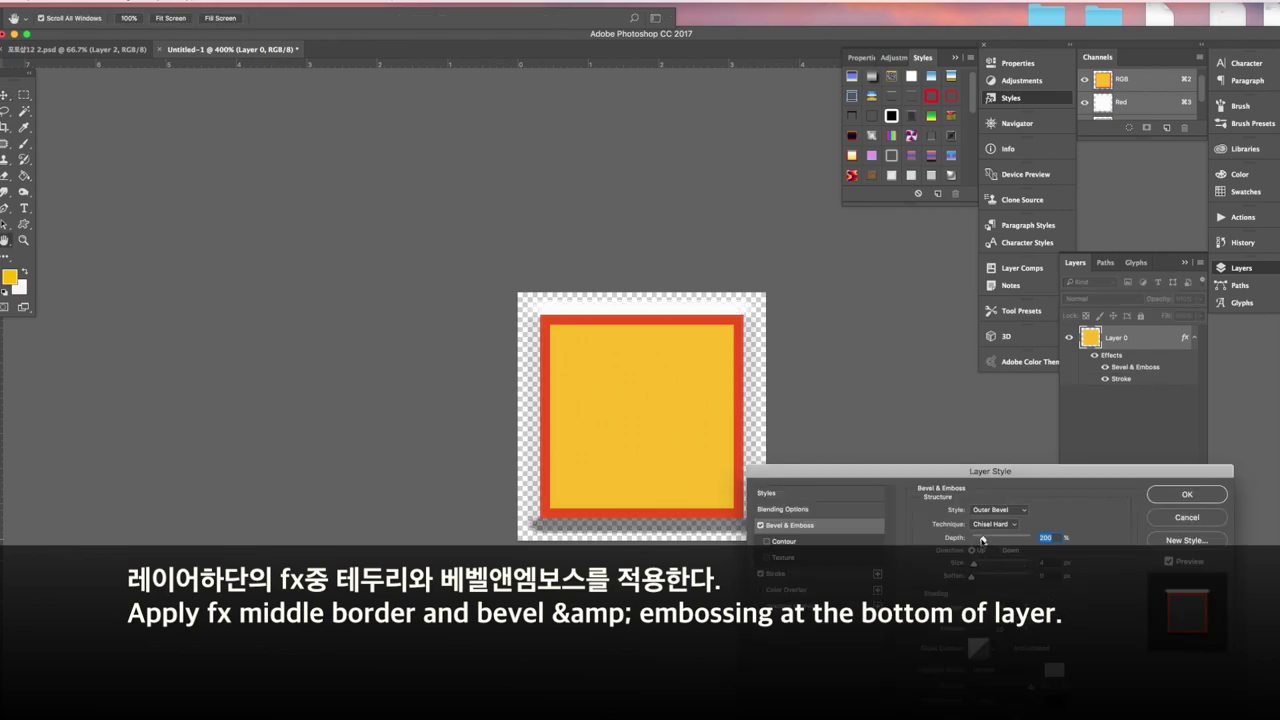
pyautogui.press('Return')
pyautogui.click(1102, 606)
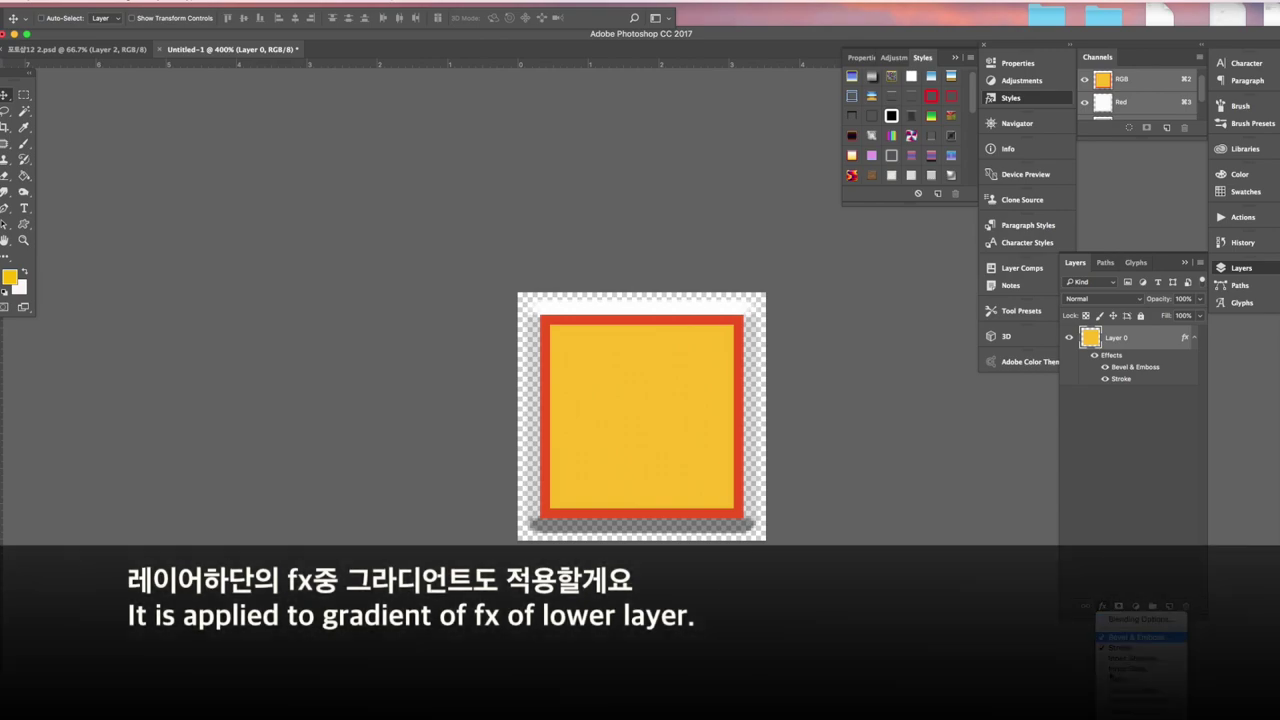
pyautogui.click(1148, 698)
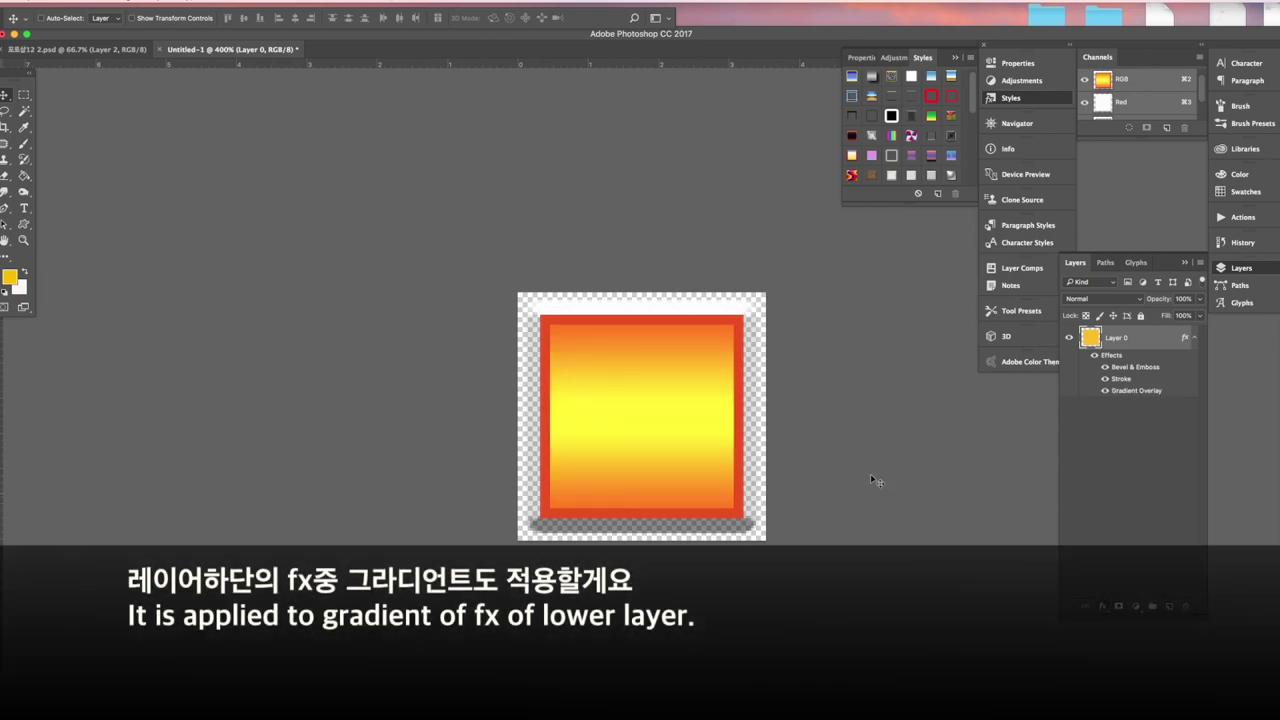
# Save the square's effects as a new style.
pyautogui.click(971, 61)
pyautogui.click(1009, 65)
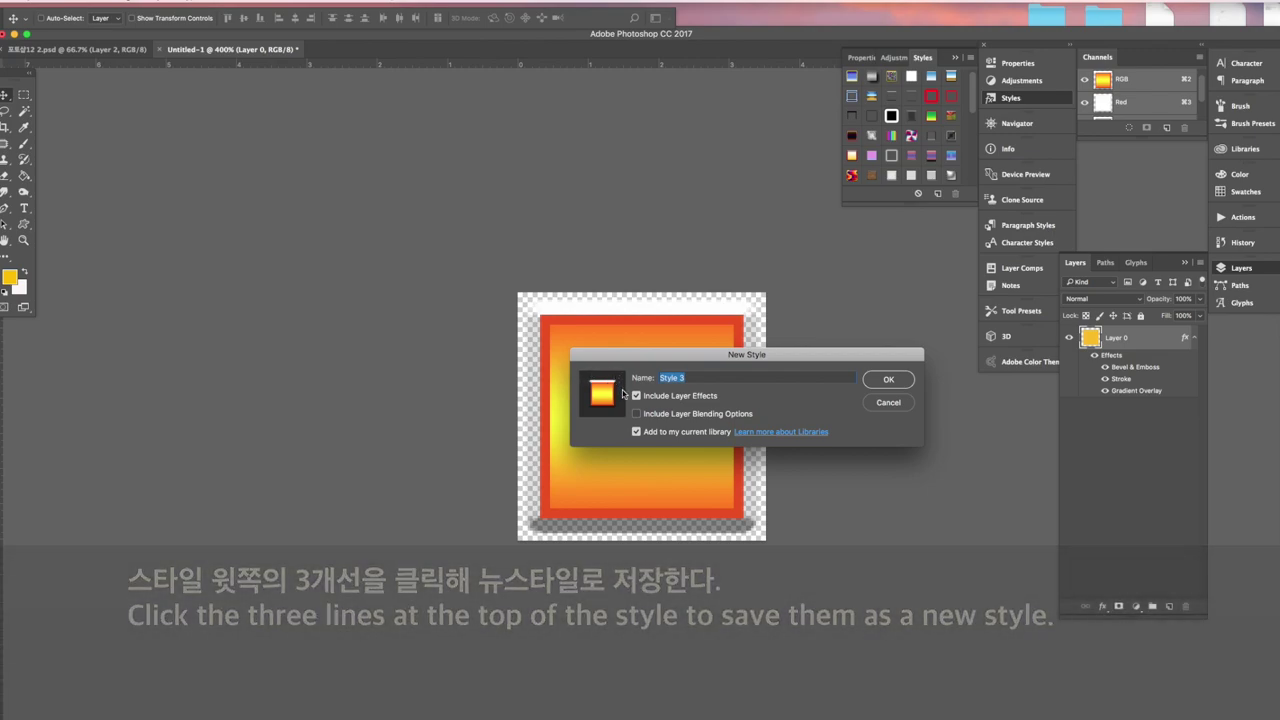
pyautogui.click(884, 379)
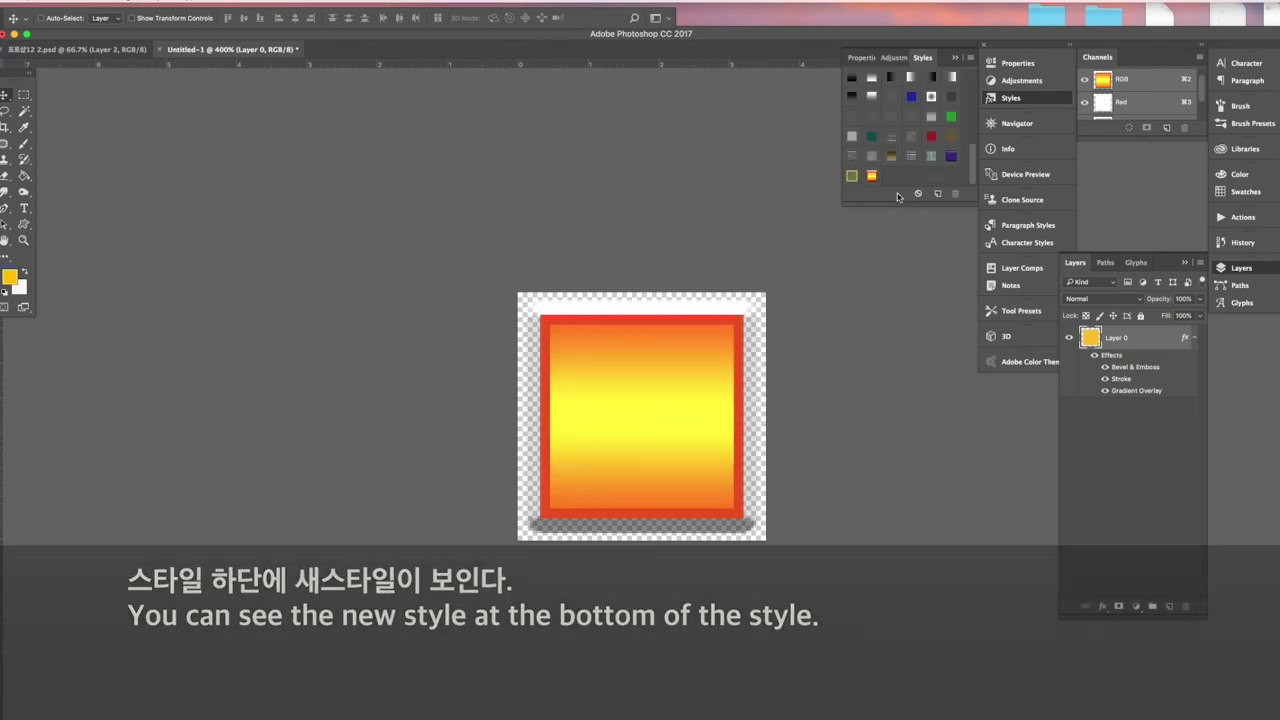
# Apply the new gold style to the Shape 1 clover and add a smaller copy at its upper left.
pyautogui.click(86, 50)
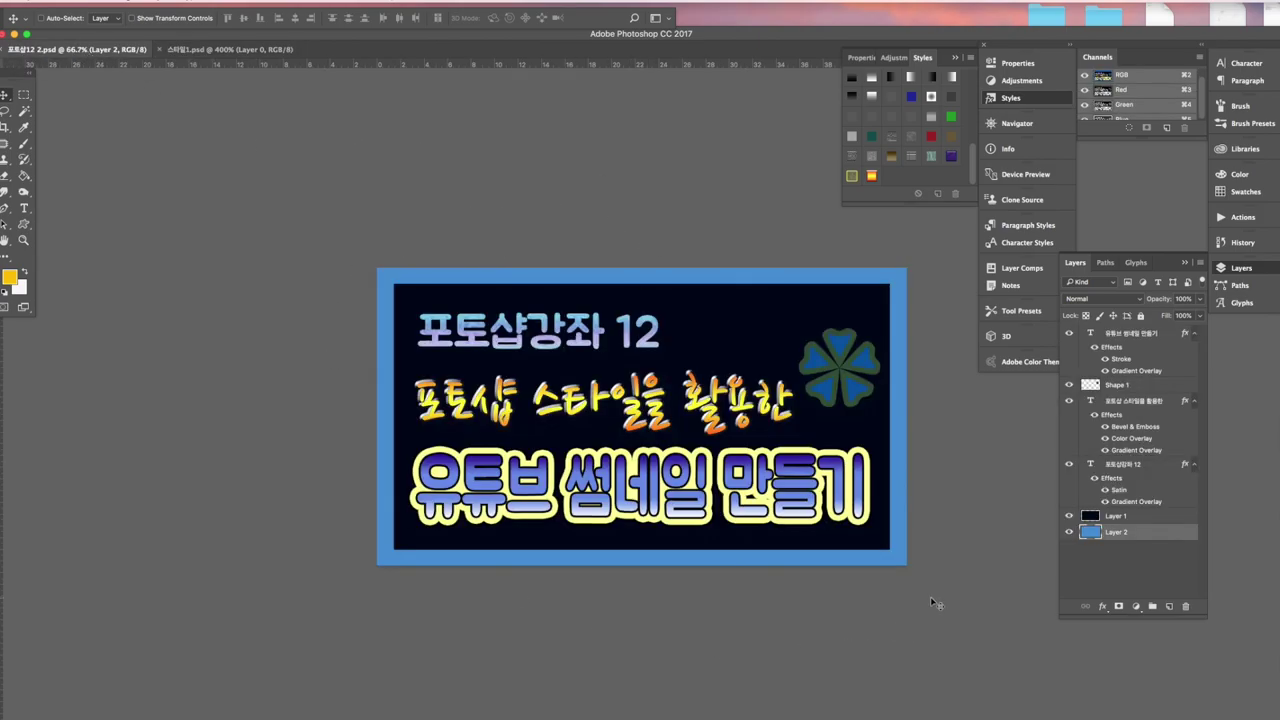
pyautogui.click(1112, 388)
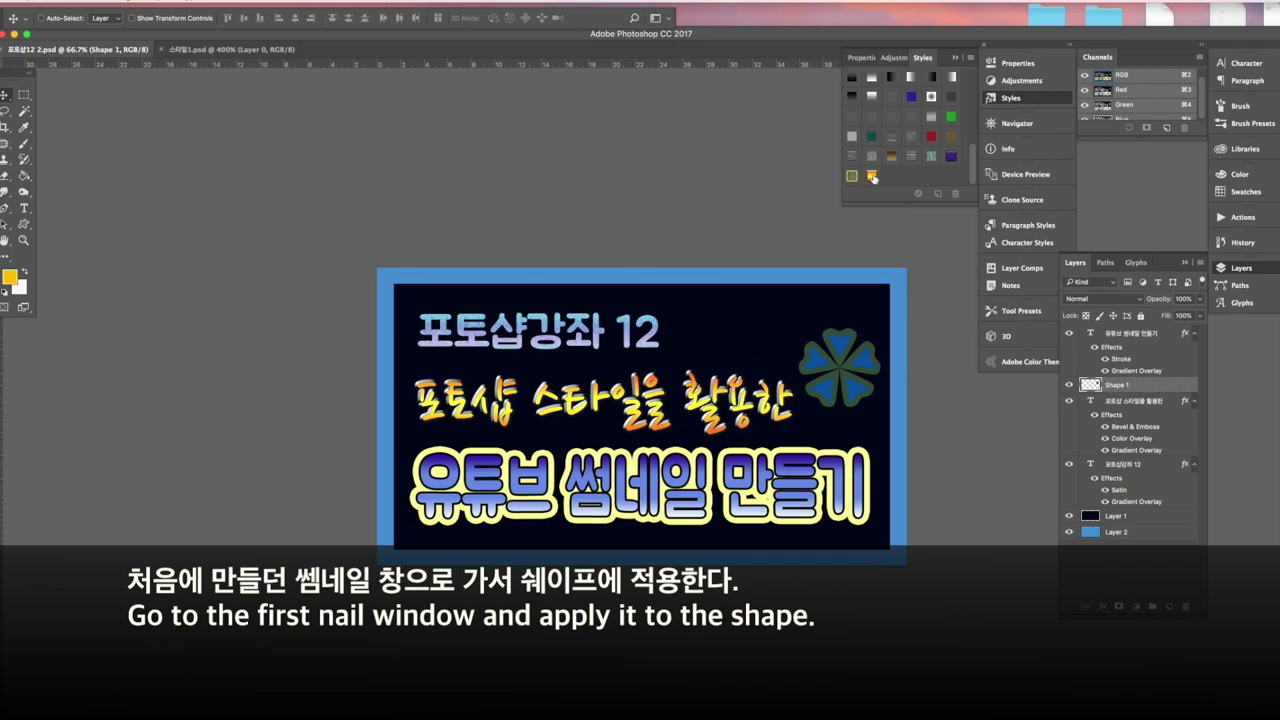
pyautogui.moveTo(871, 176); pyautogui.dragTo(845, 385)
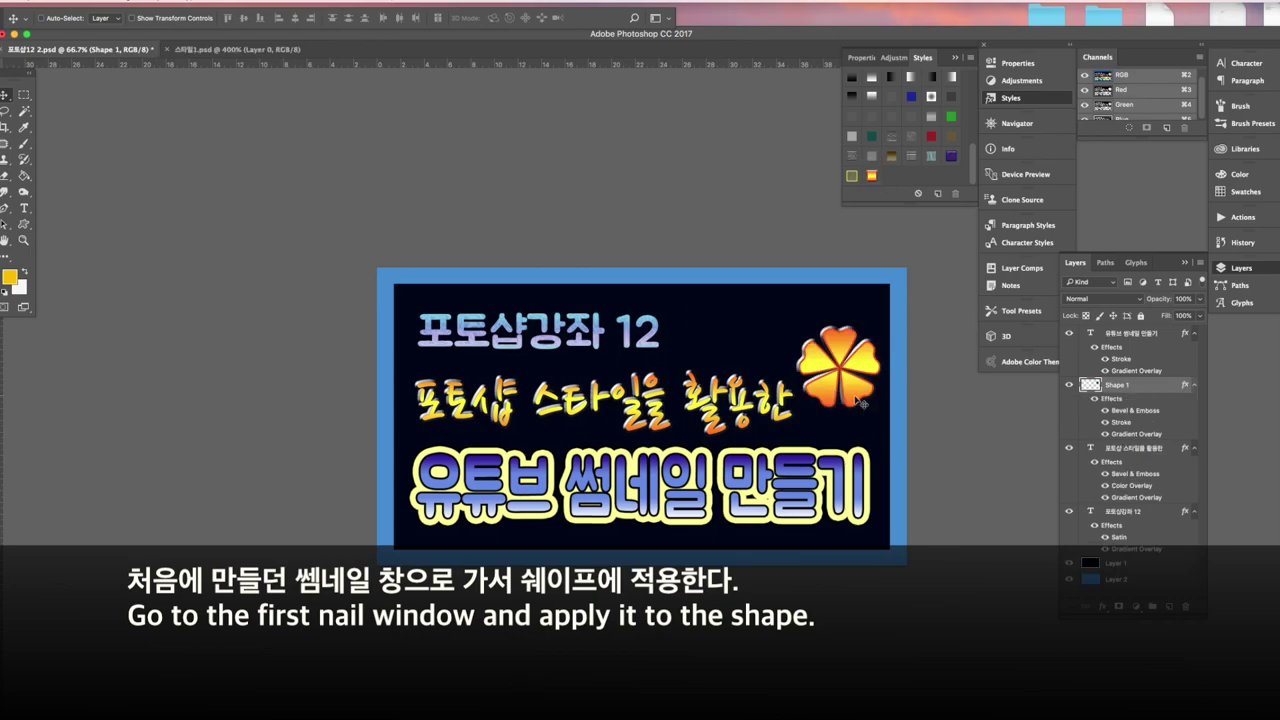
pyautogui.moveTo(852, 393); pyautogui.dragTo(769, 350)
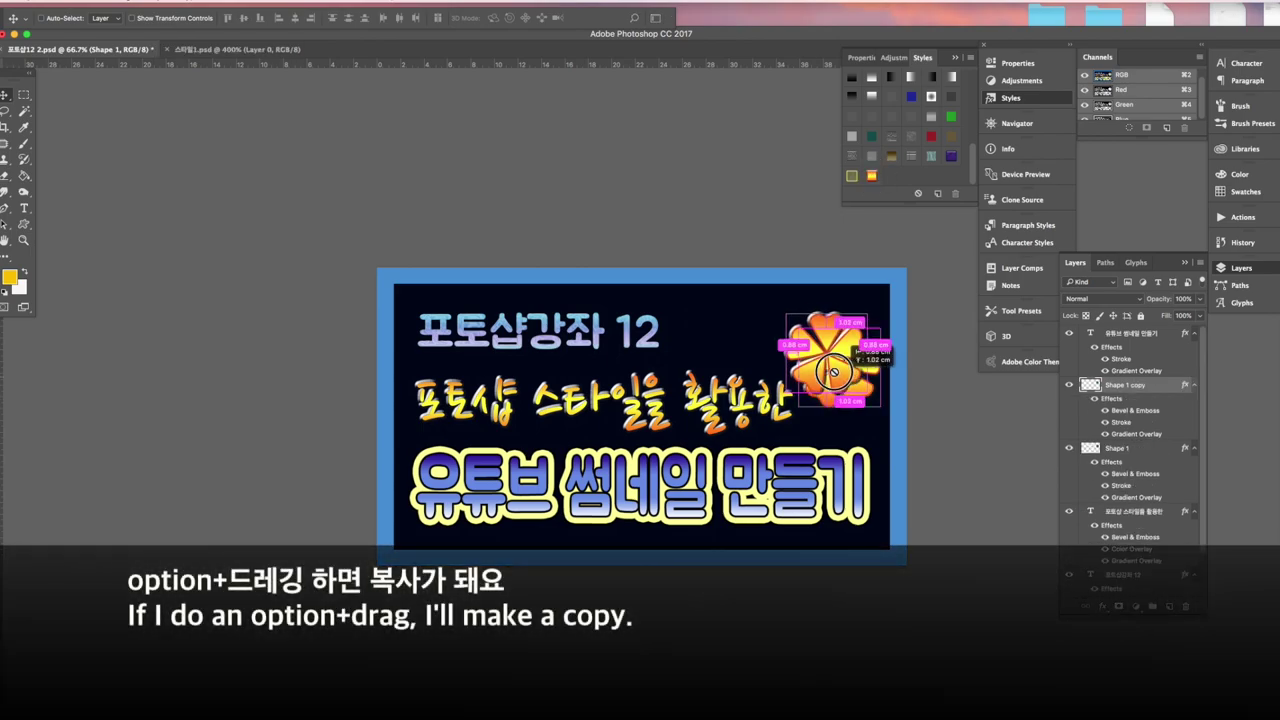
pyautogui.hotkey('ctrl', '-')
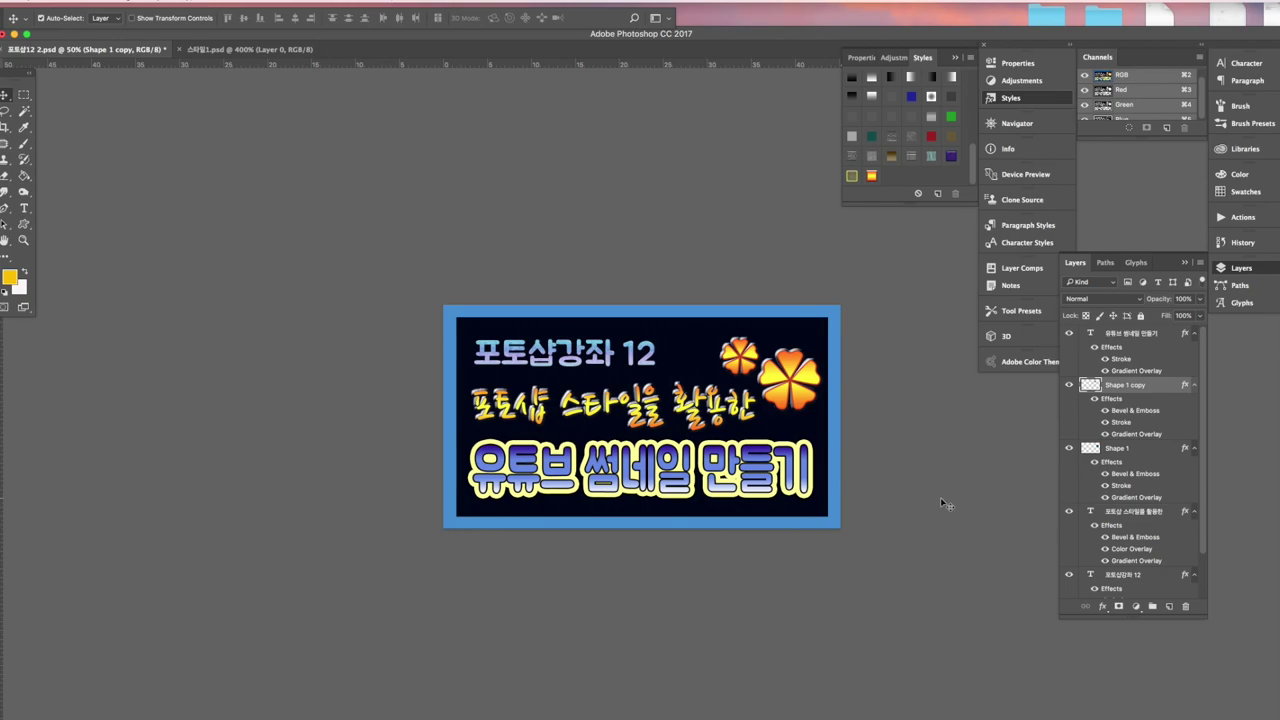
pyautogui.hotkey('ctrl', '-')
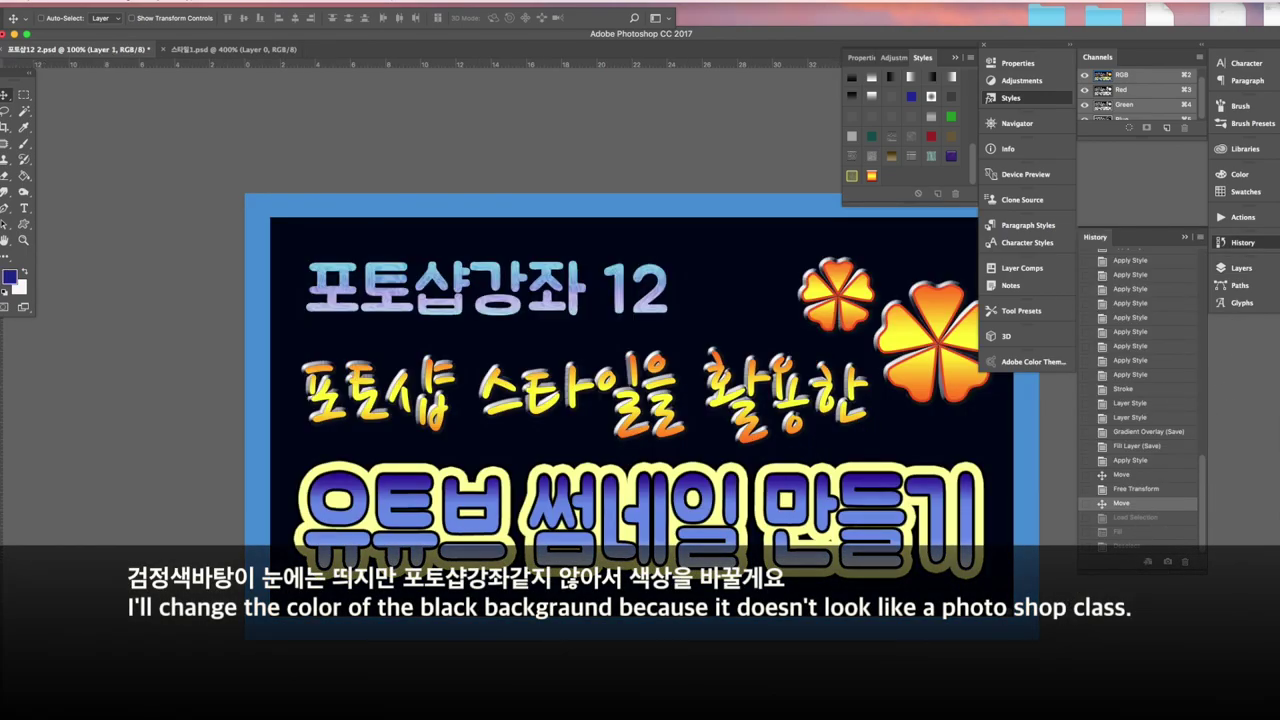
# Fill the black inner panel with dark navy and preview the full design without panels.
pyautogui.click(1240, 268)
pyautogui.hotkey('alt', 'BackSpace')
pyautogui.press('Tab')
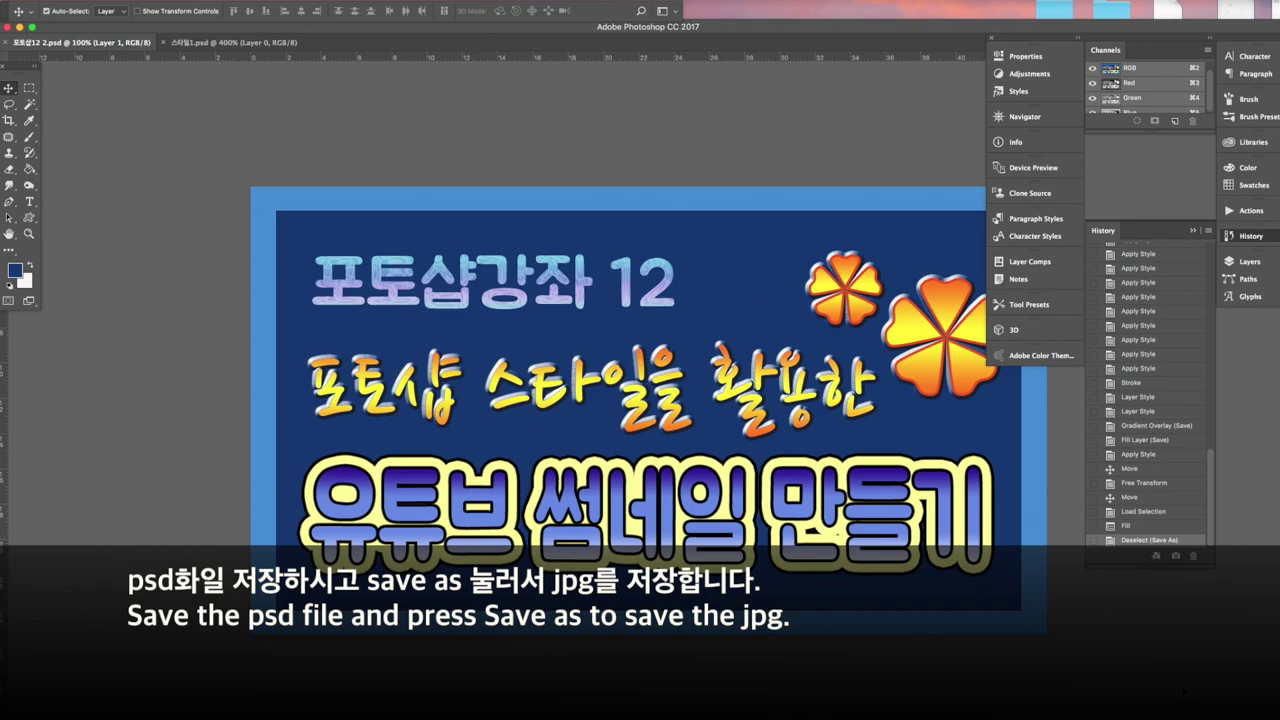
pyautogui.press('F7')
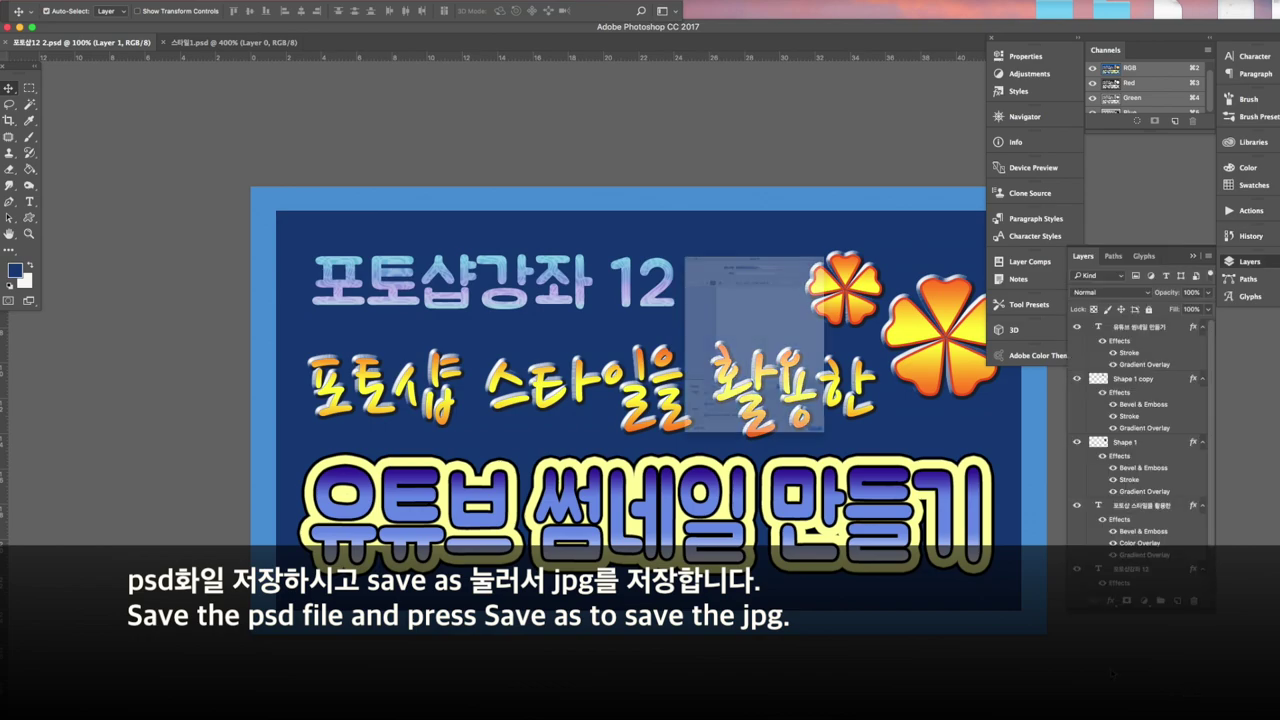
# Save the thumbnail as a JPEG copy, replacing the existing JPEG file.
pyautogui.press('super+shift+s')
pyautogui.click(694, 481)
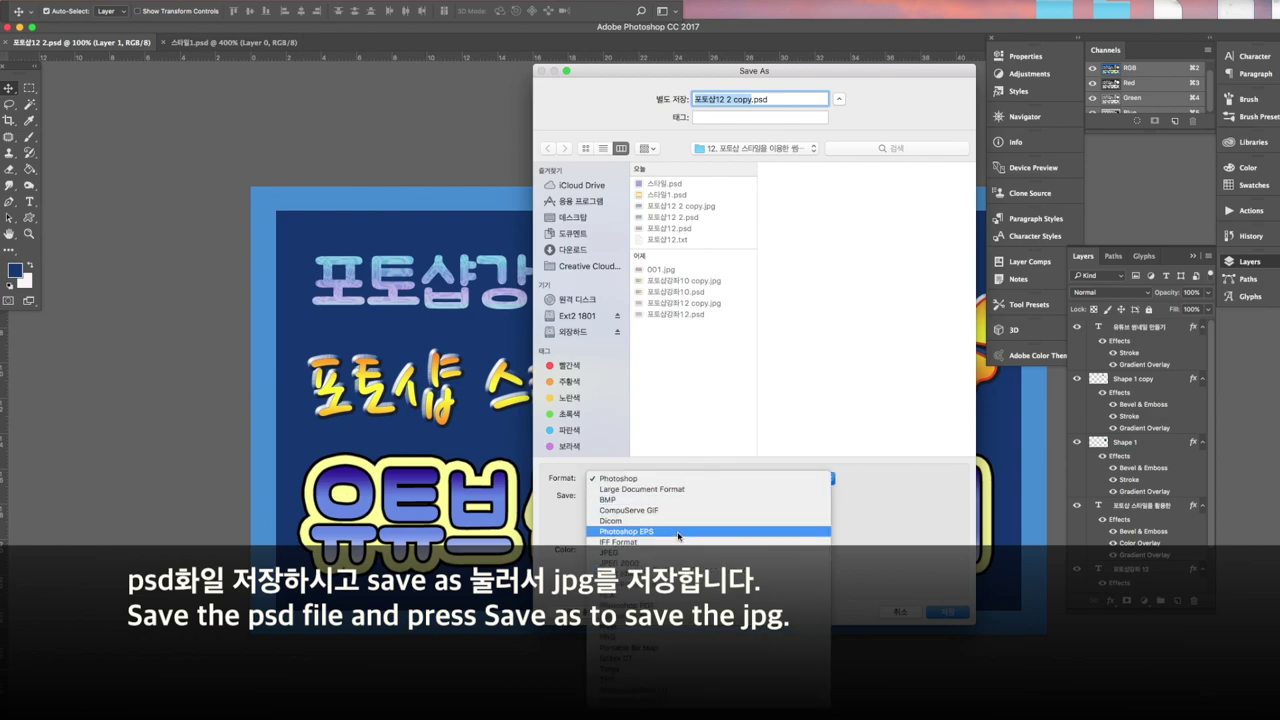
pyautogui.click(680, 552)
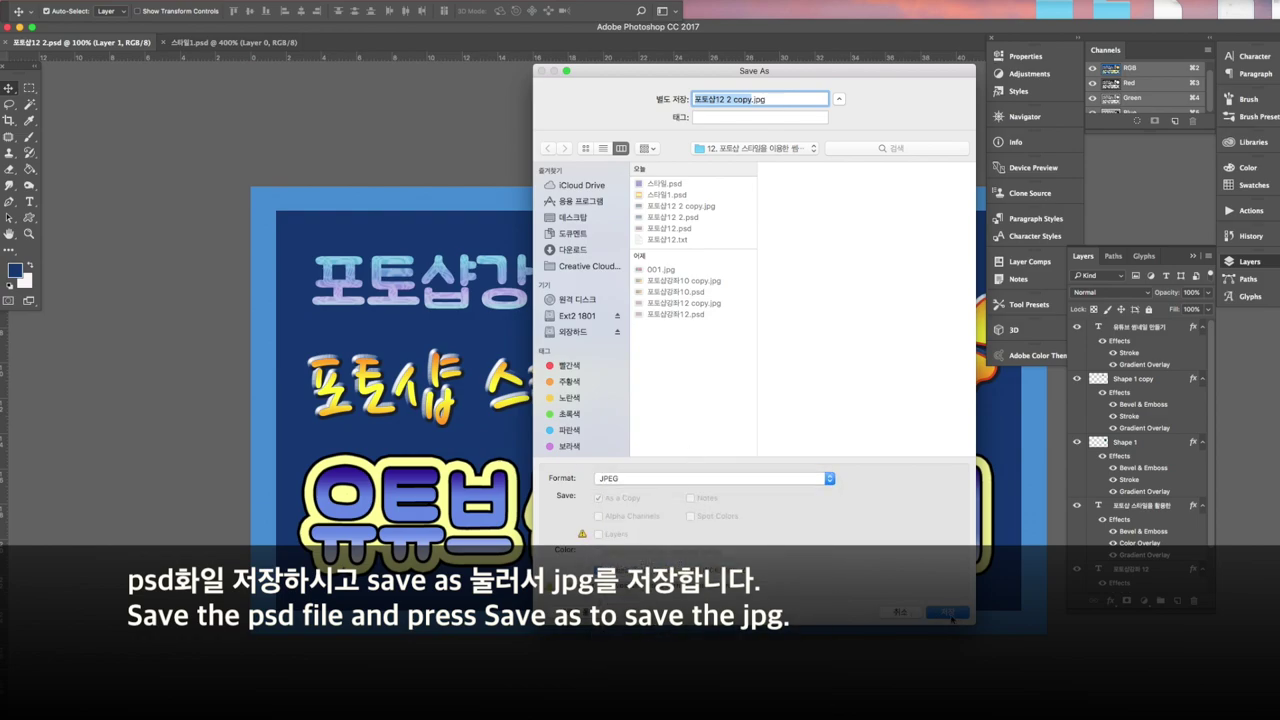
pyautogui.click(948, 612)
pyautogui.click(848, 158)
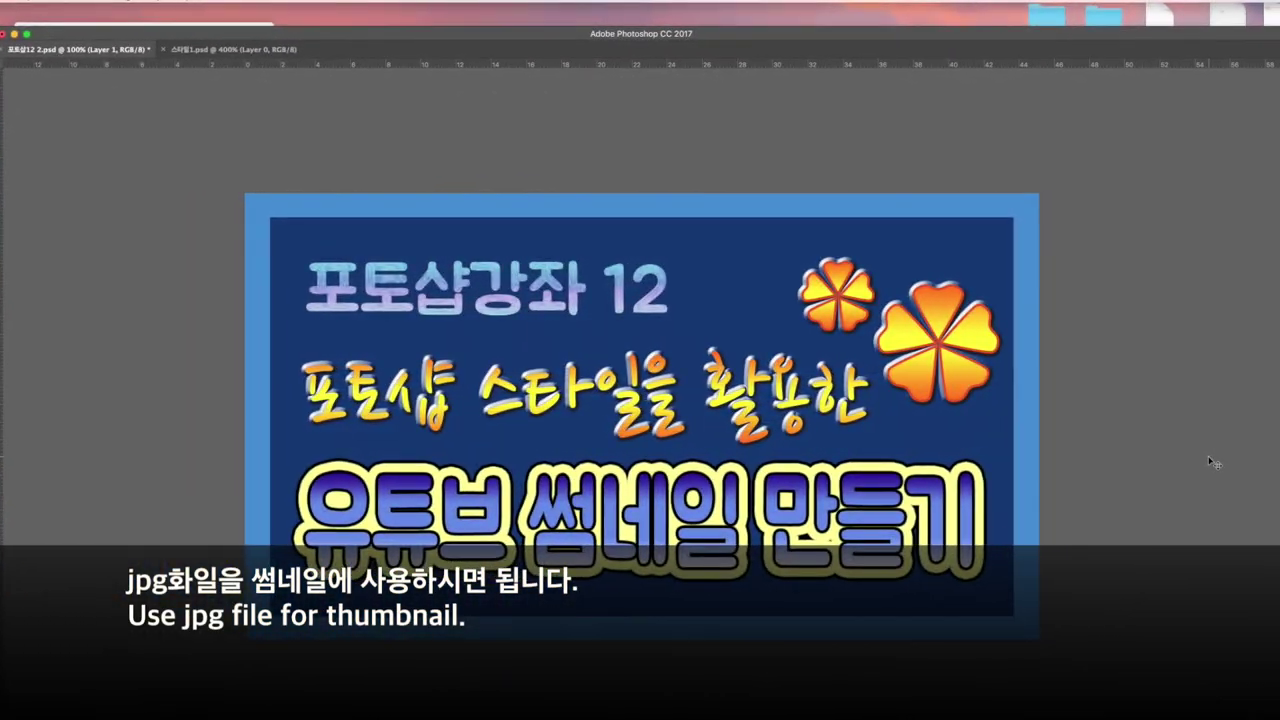